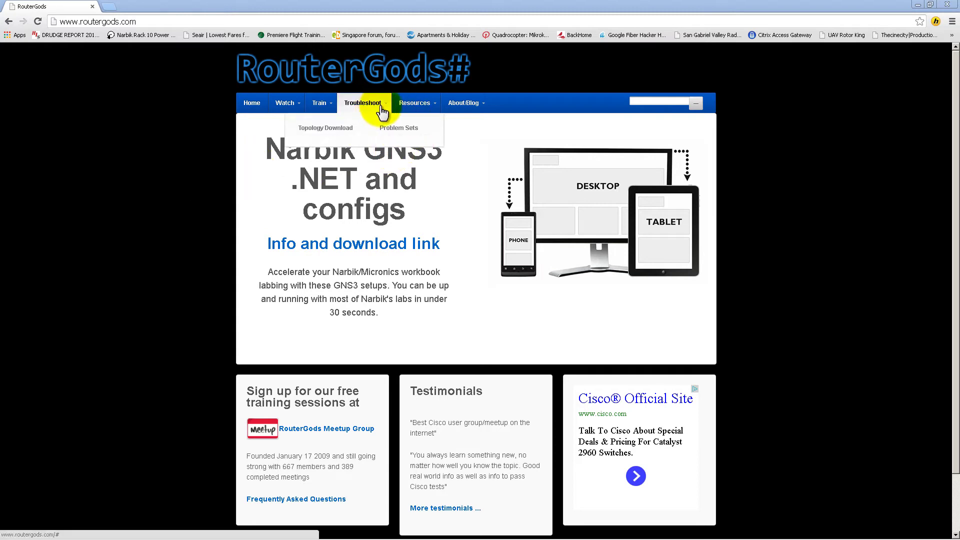
Search Google for "textcrawler" and open DigitalVolcano's TextCrawler product page
mouse_move(410, 107)
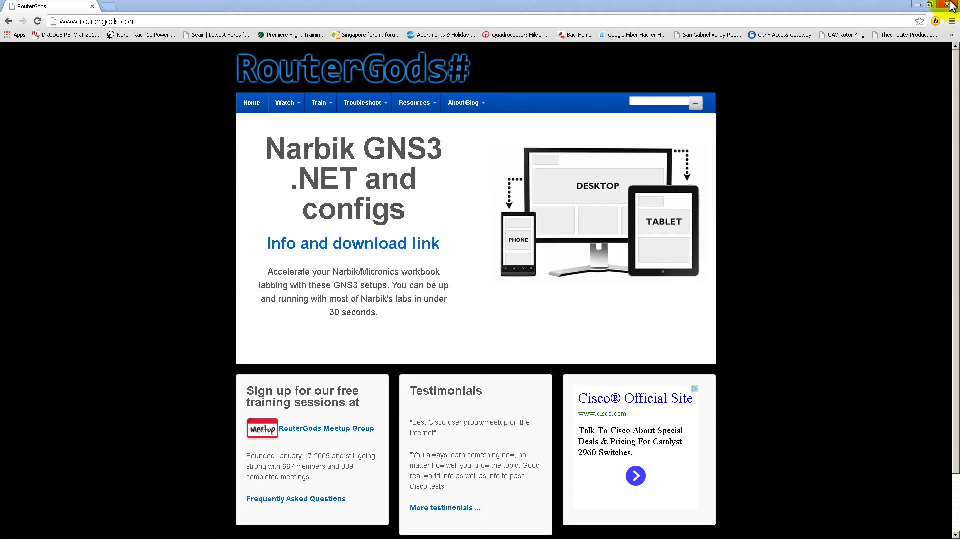
left_click(766, 19)
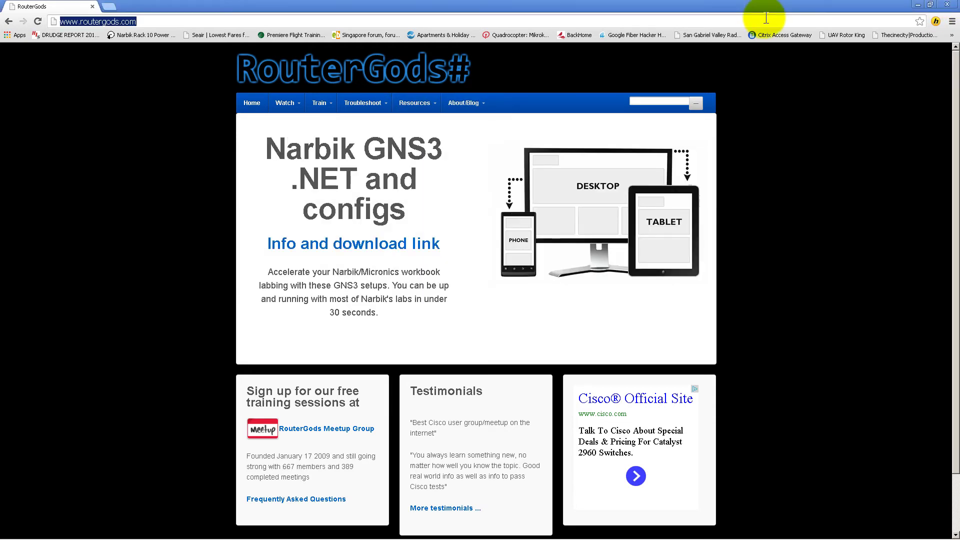
type("google.com")
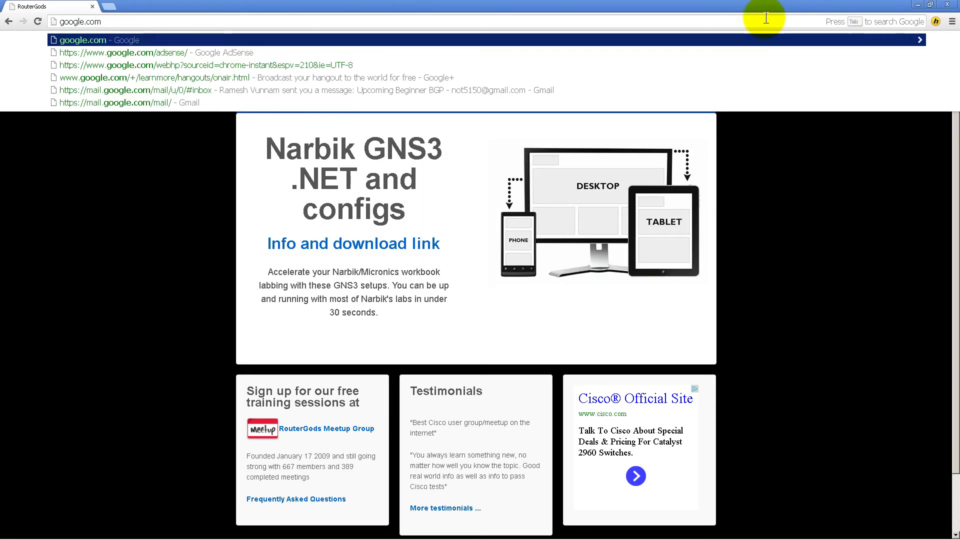
key("Return")
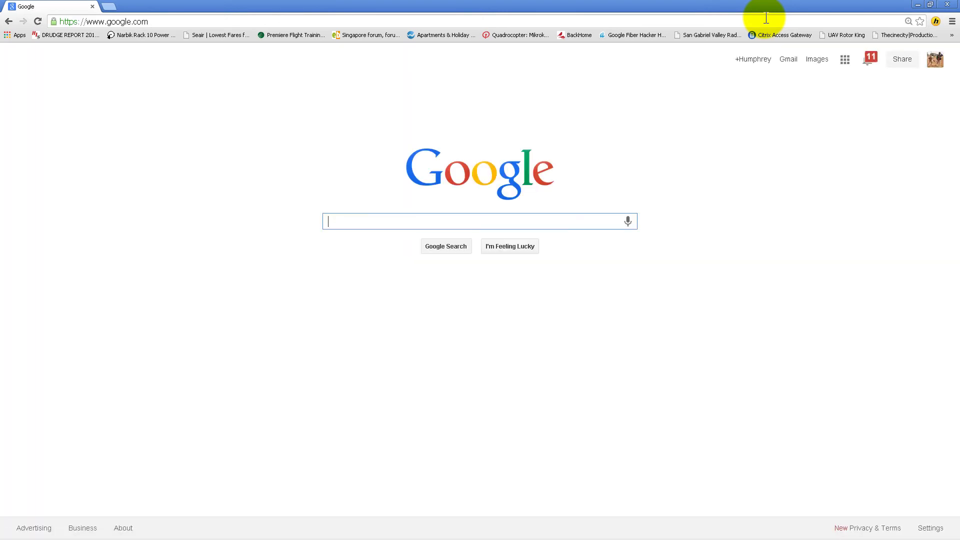
type("text")
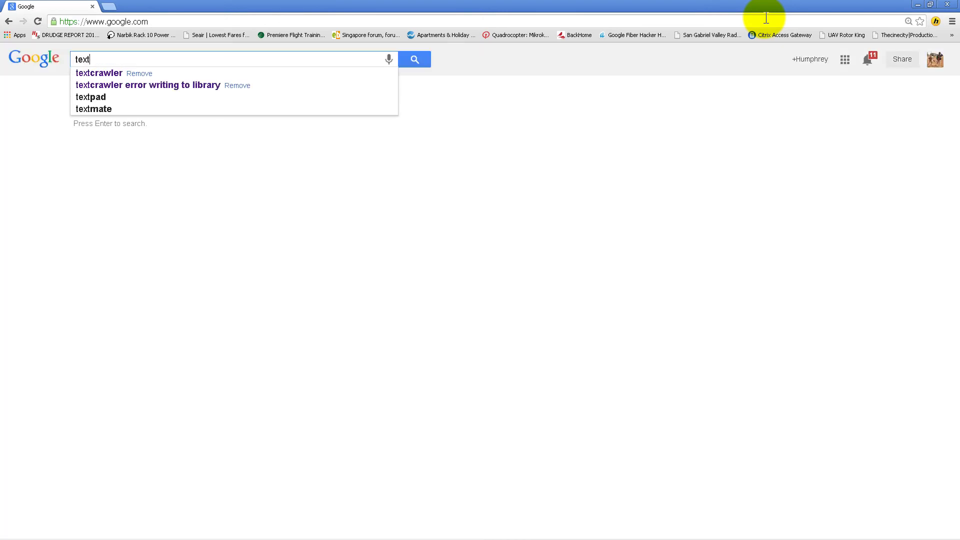
type("crawler")
key("Return")
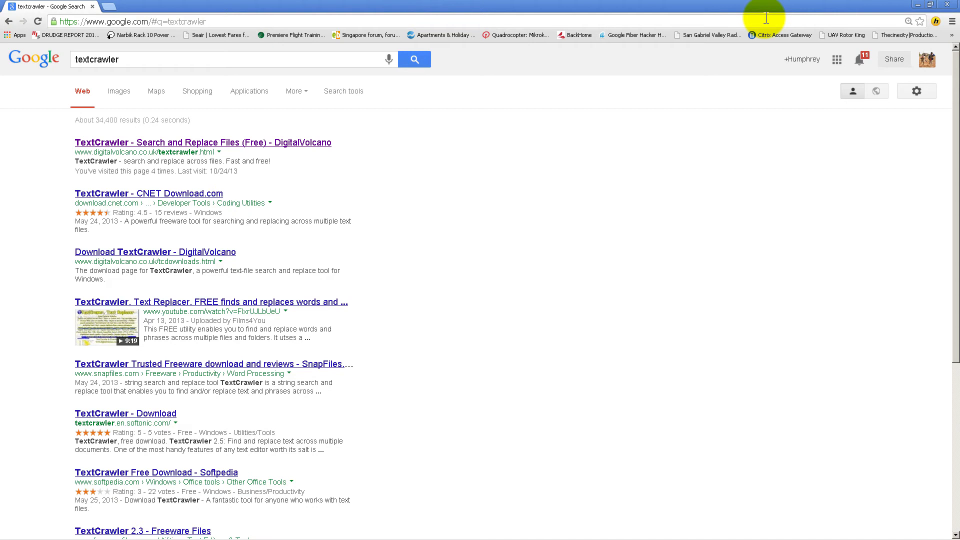
left_click(287, 144)
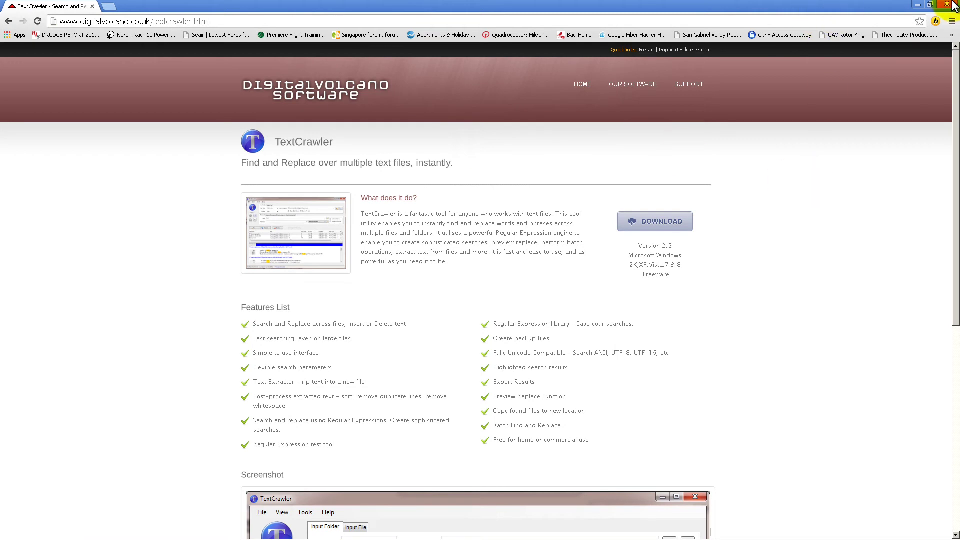
Close the browser, launch TextCrawler from the desktop, dismiss its About notice and maximize its window
left_click(952, 5)
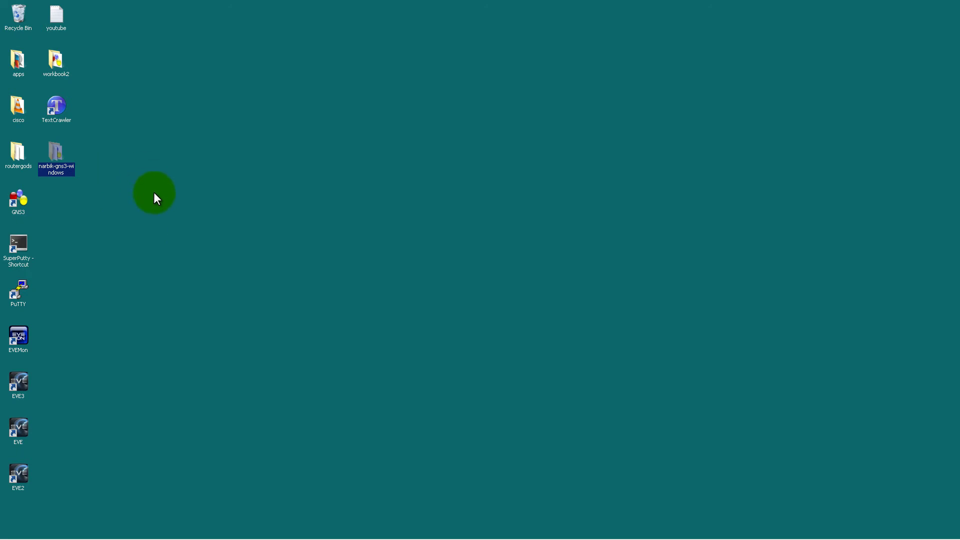
left_click(154, 193)
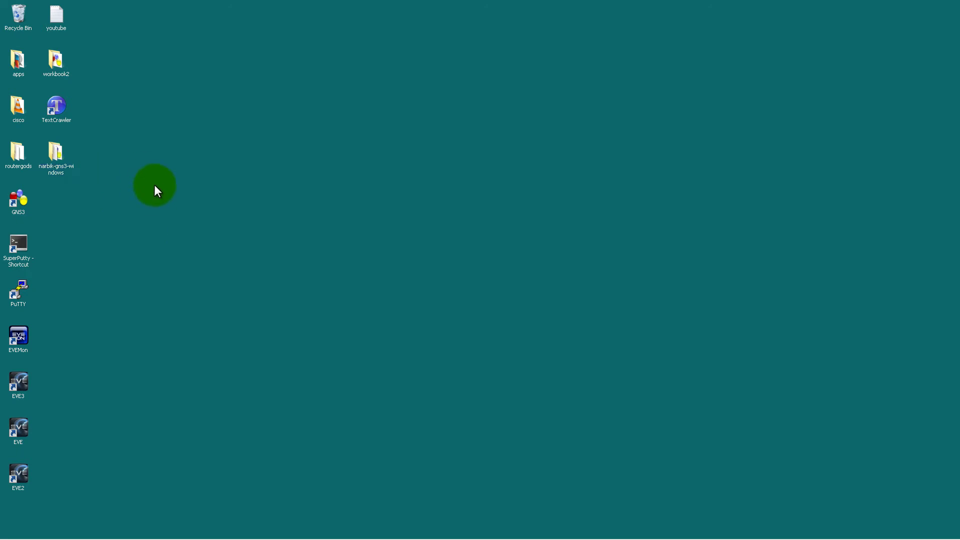
double_click(52, 106)
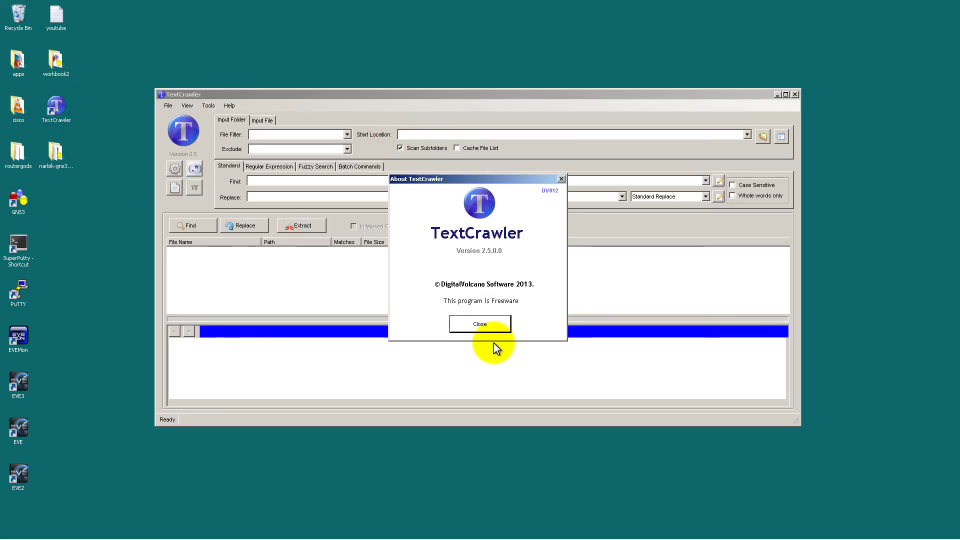
left_click(481, 324)
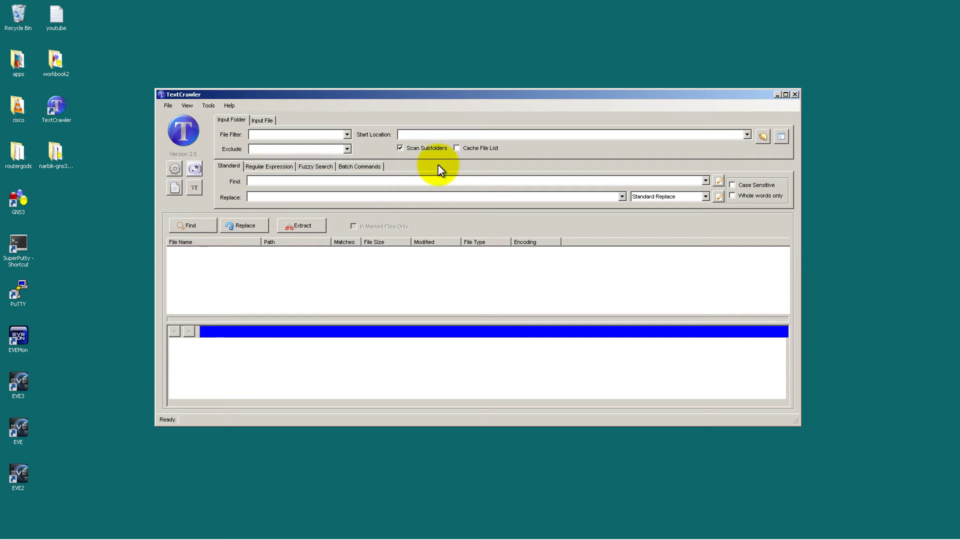
double_click(409, 94)
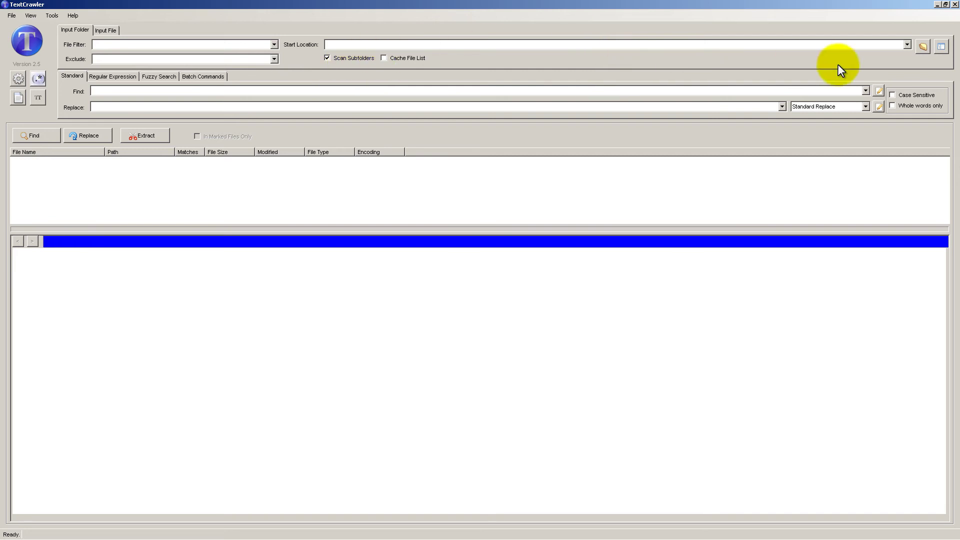
Set the search start location to the narbik-gns3-windows folder on the desktop
left_click(922, 47)
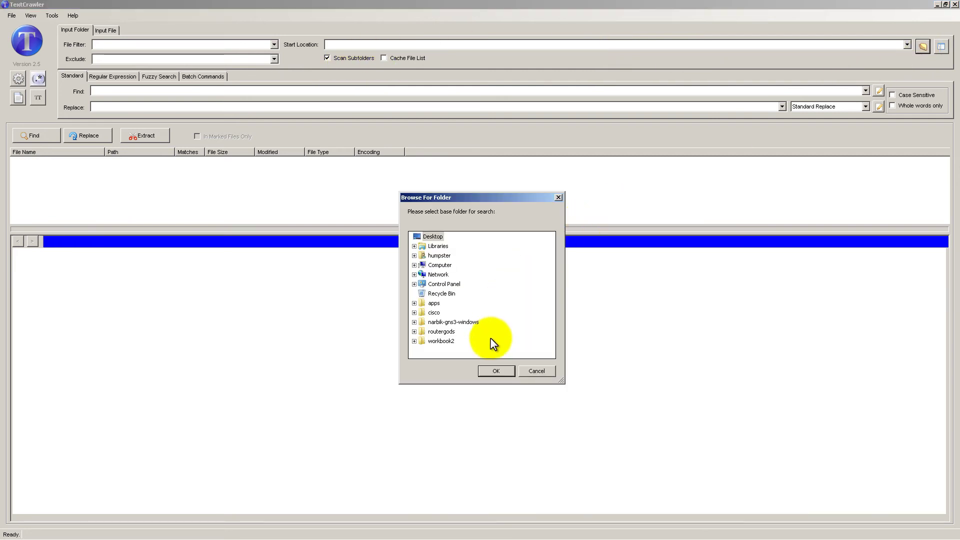
double_click(460, 322)
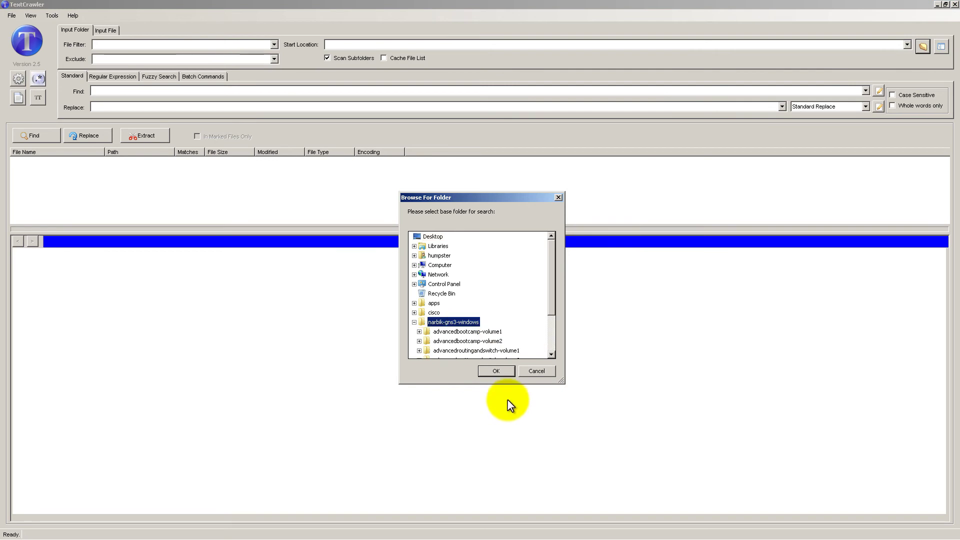
left_click(494, 372)
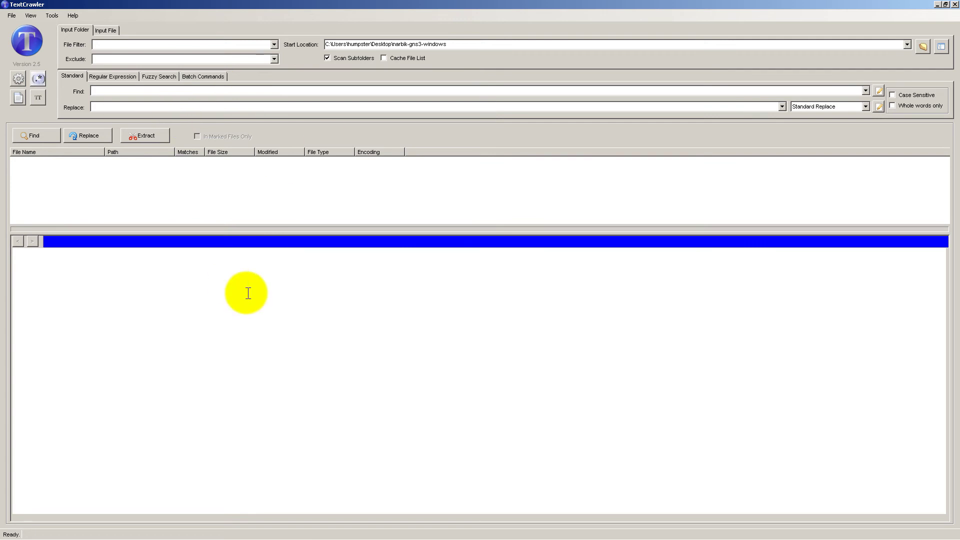
Enter "idlepc" as the standard find text and try to run the search
left_click(125, 75)
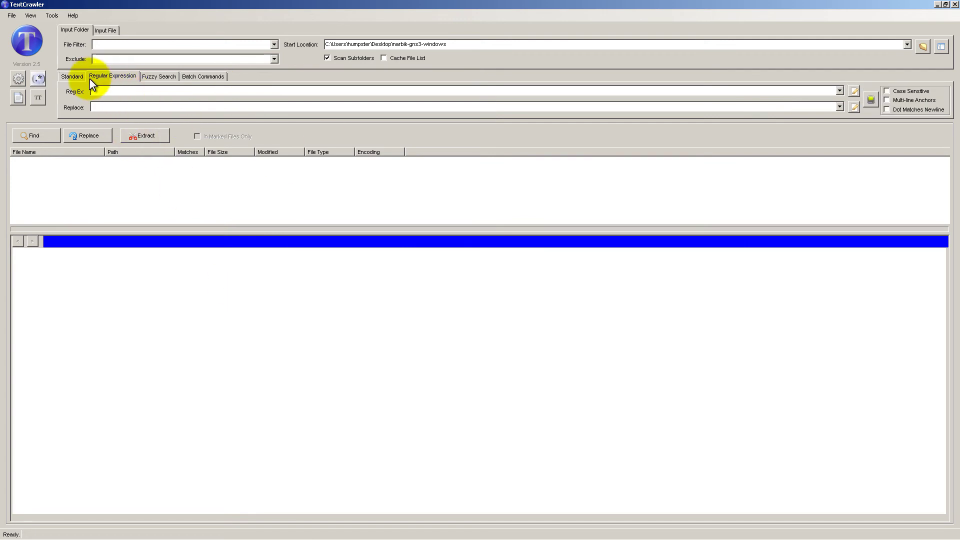
left_click(73, 76)
left_click(154, 91)
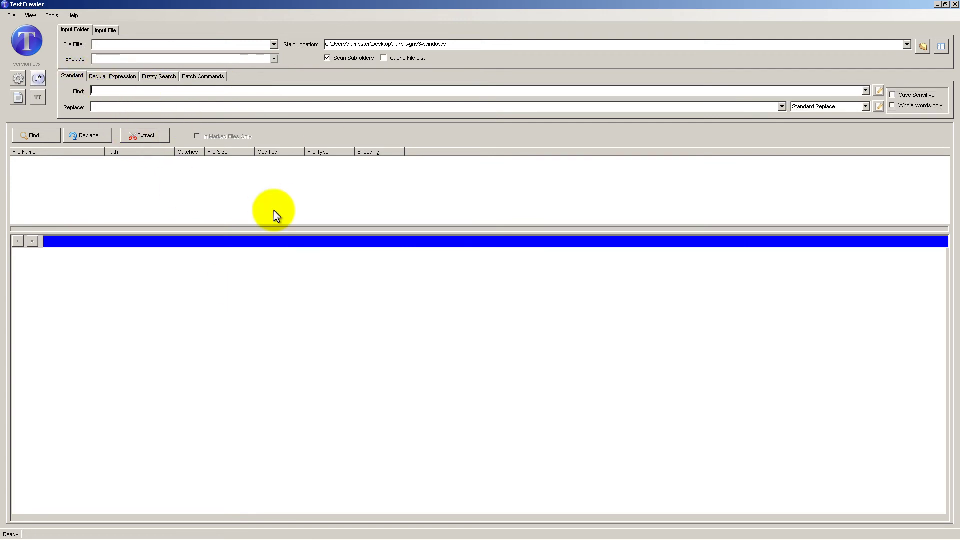
type("idlepc")
left_click(52, 139)
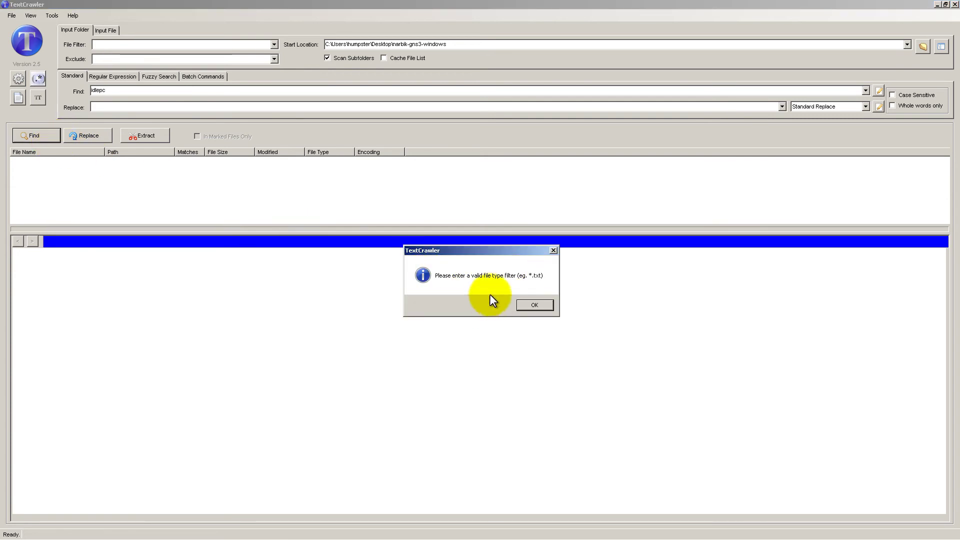
left_click(534, 305)
Set the file filter to *.net and run the search for idlepc
double_click(447, 44)
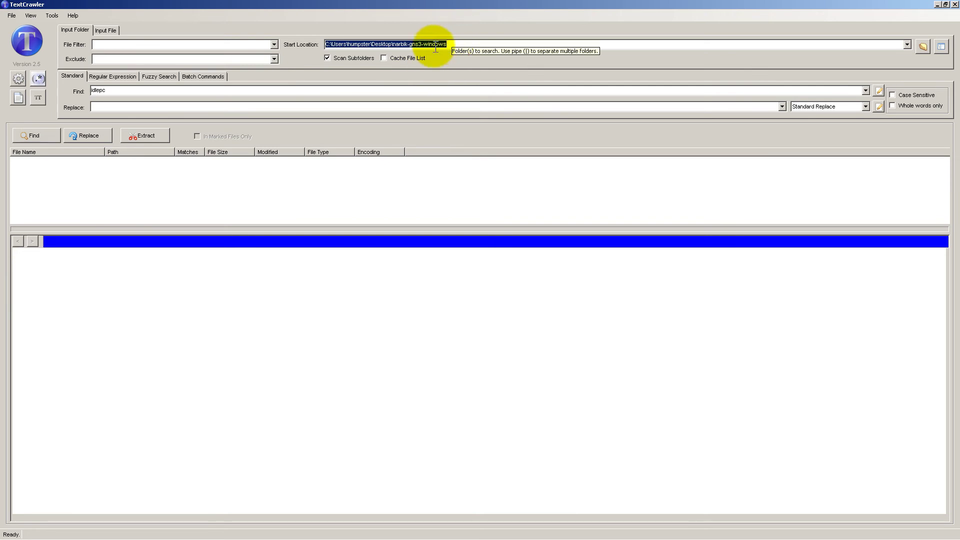
left_click(145, 48)
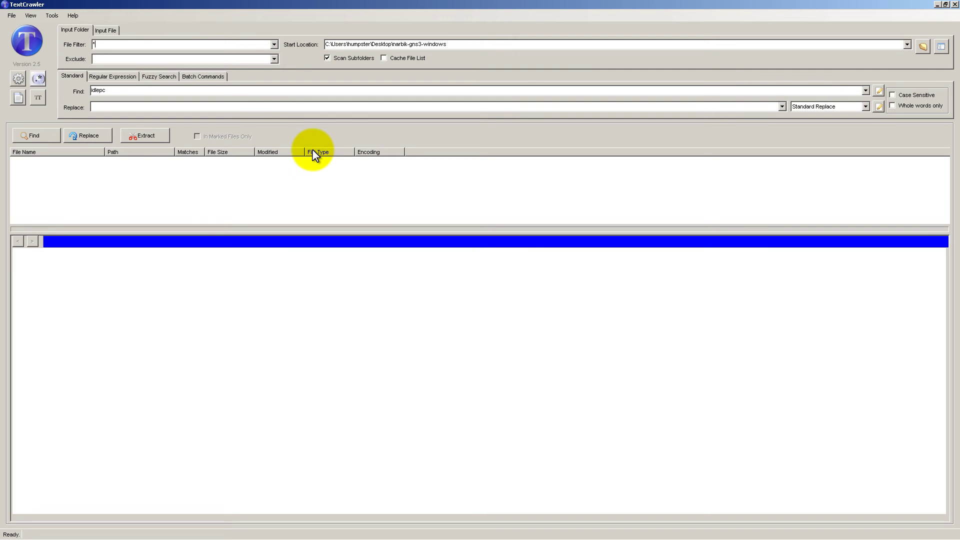
type("net")
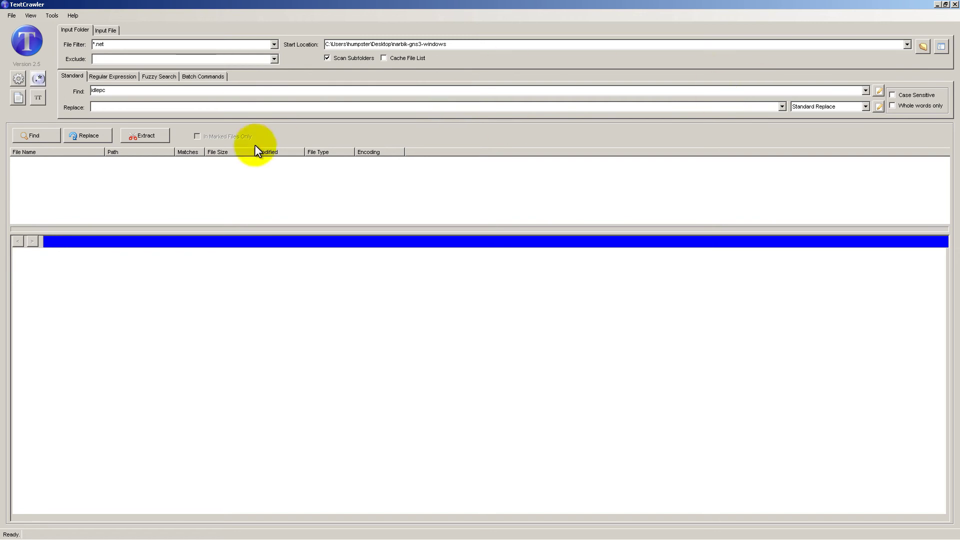
left_click(41, 140)
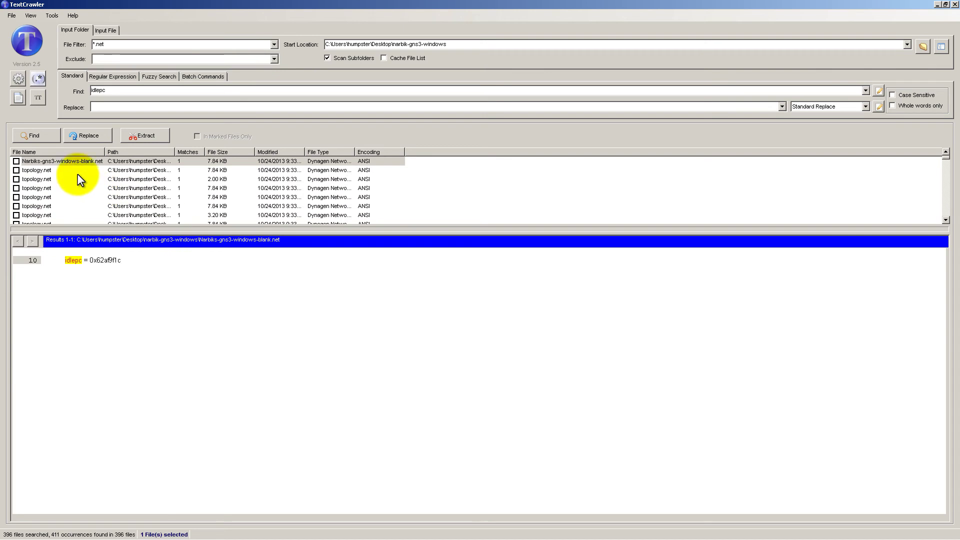
Copy the full idlepc line from a found topology.net file and search the files for "idlepc = 0x62af9f1c"
left_click(77, 188)
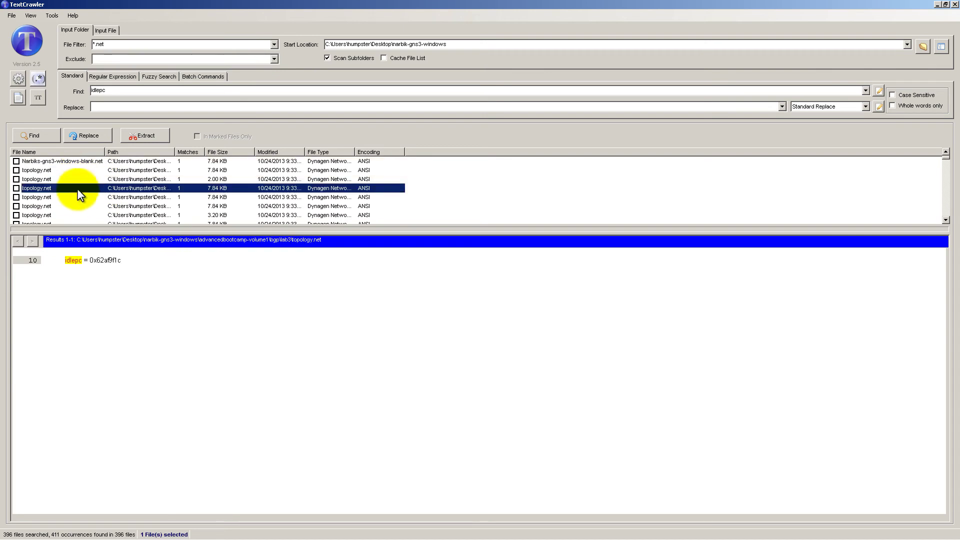
left_click(79, 197)
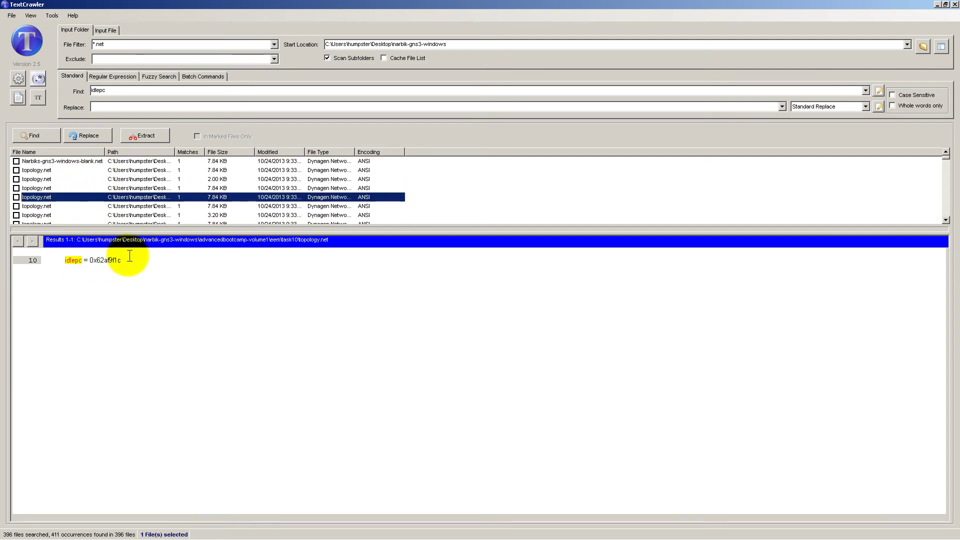
left_click(110, 214)
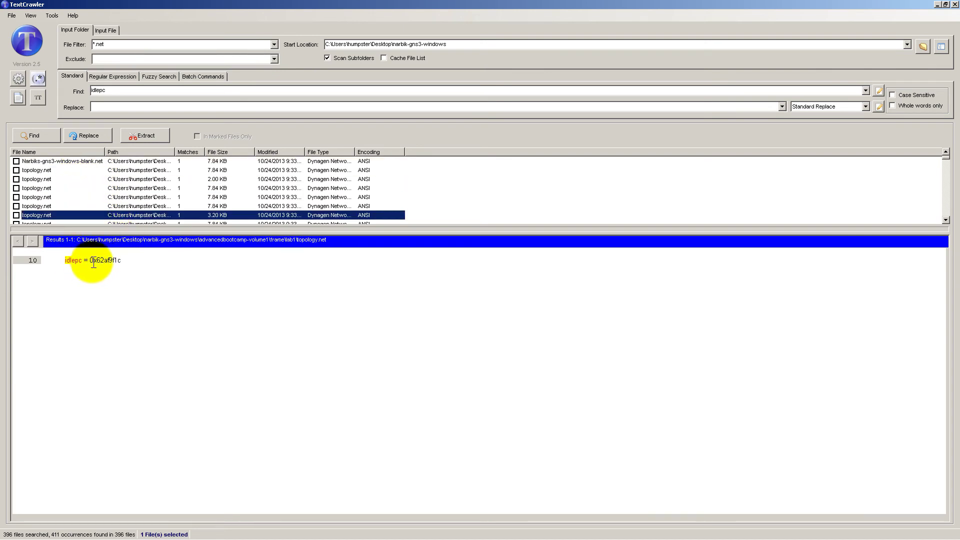
left_click(127, 260)
left_click(64, 260, "shift")
key("ctrl+c")
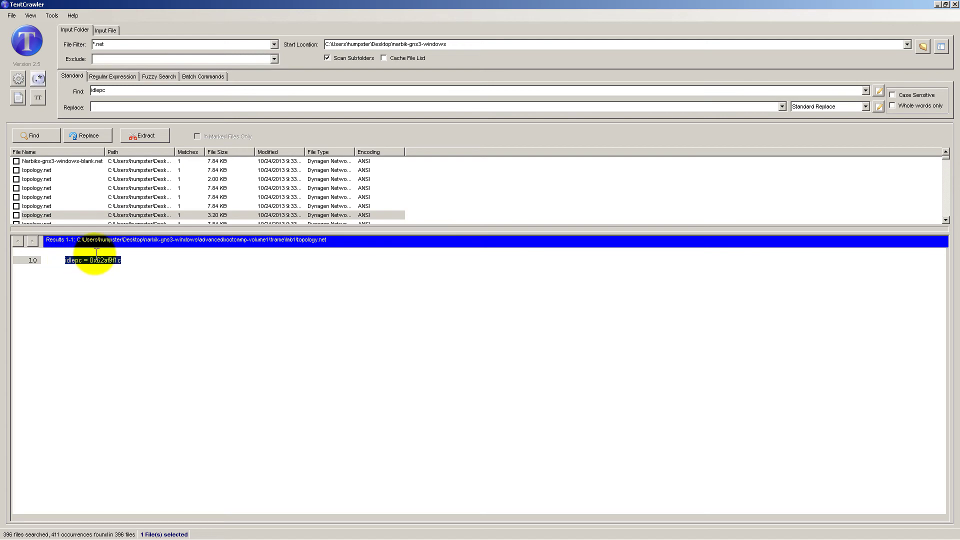
double_click(96, 95)
key("ctrl+v")
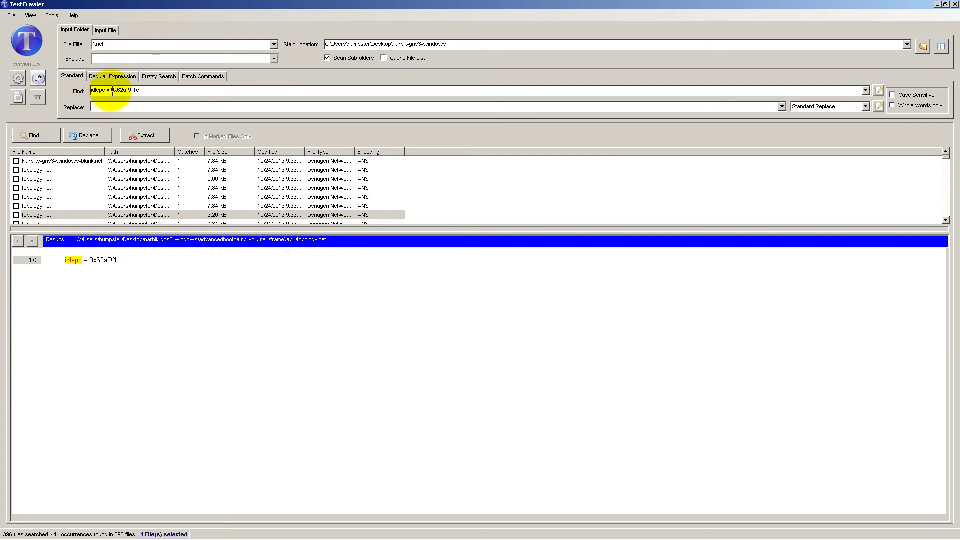
left_click(48, 139)
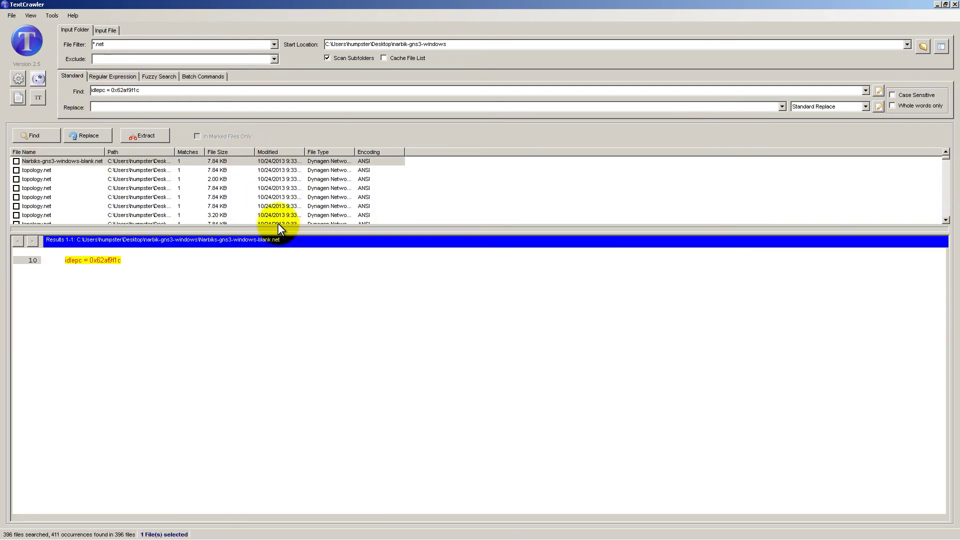
Examine the matched idlepc line in several of the listed topology.net files
left_click(260, 202)
left_click(260, 185)
left_click(258, 171)
left_click(263, 189)
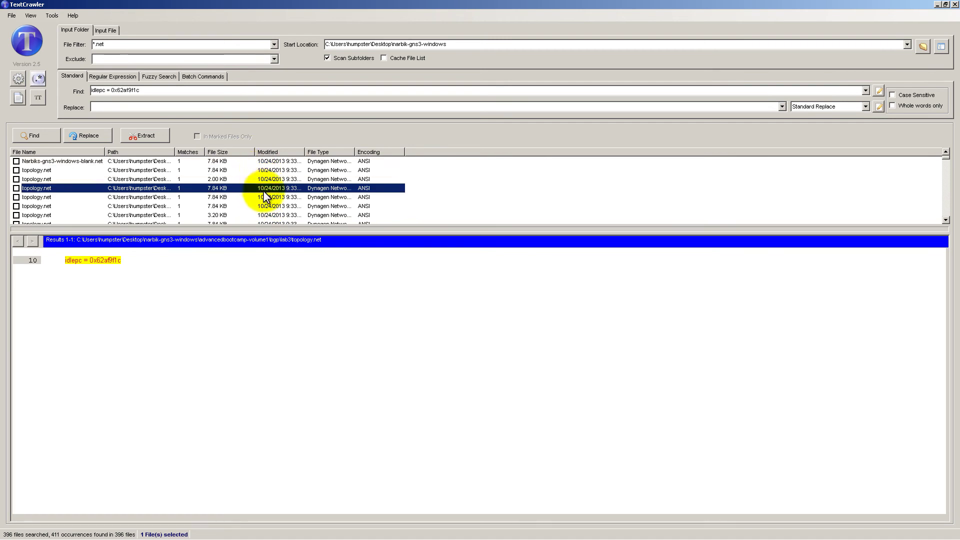
scroll(271, 200, "down", 1)
key("Page_Down")
left_click(269, 197)
left_click(266, 179)
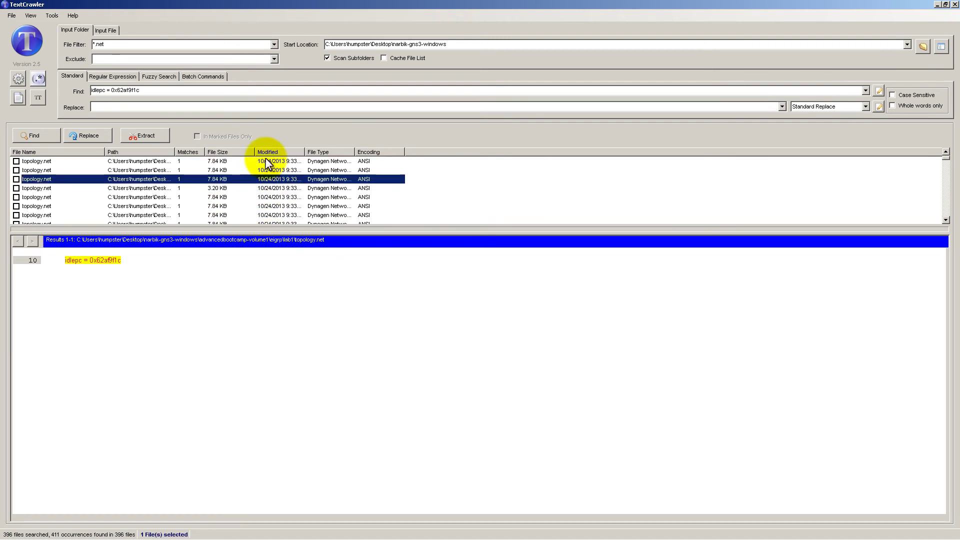
left_click(265, 161)
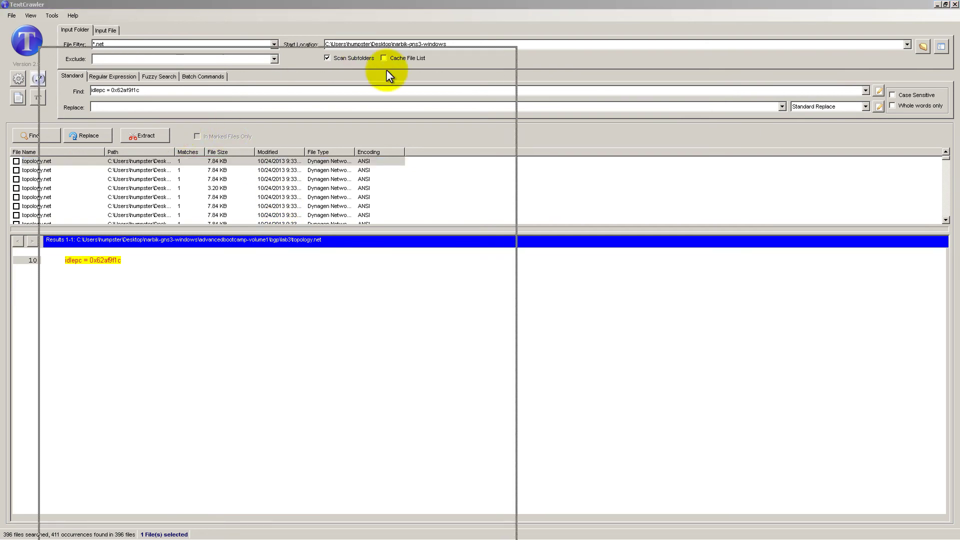
Switch to GNS3, open the IOS images and hypervisors settings, and copy the IDLE PC value of the 127.0.0.1 c3725 image
left_click(130, 105)
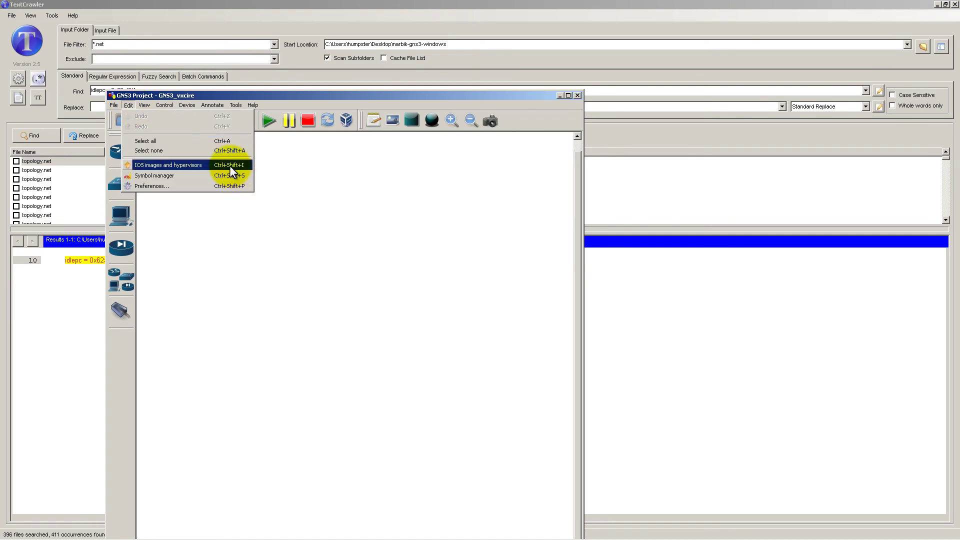
left_click(231, 165)
left_click(368, 182)
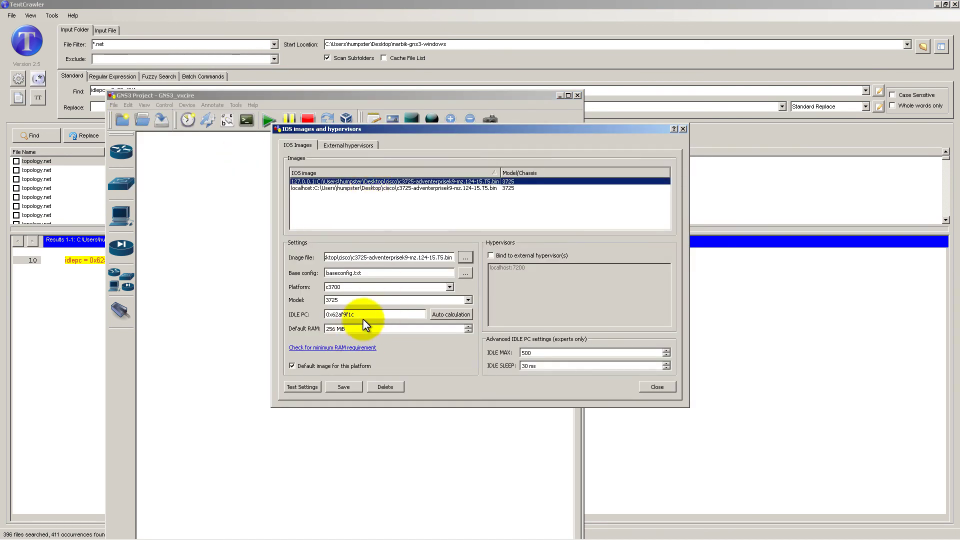
left_click_drag(369, 315, 311, 320)
right_click(353, 316)
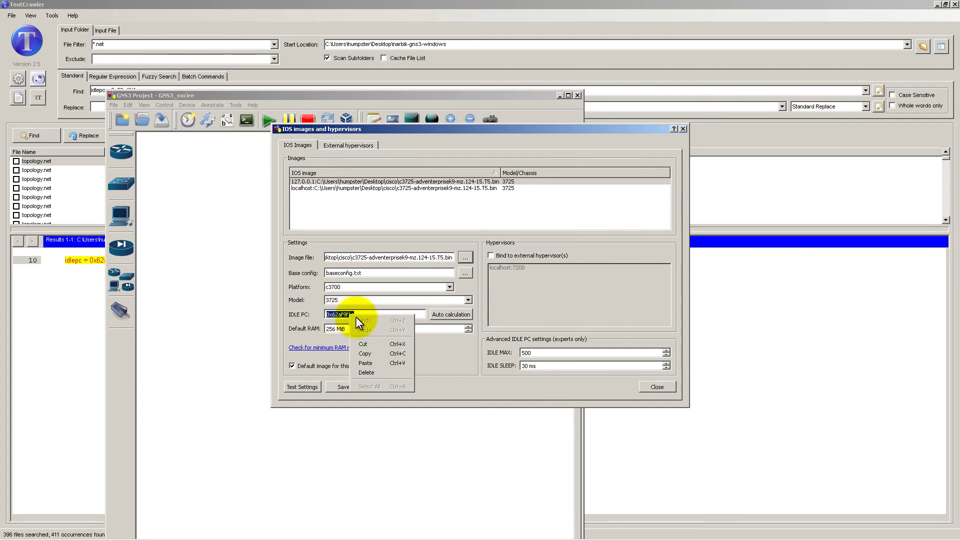
left_click(377, 356)
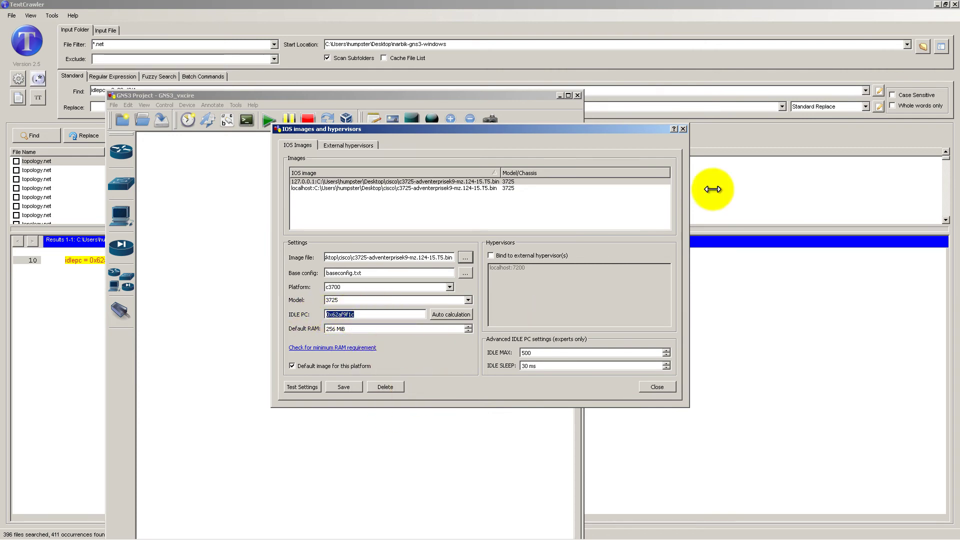
Close the image settings and GNS3, and enter the copied IDLE PC value 0x62af9f1c as the replacement text
left_click(683, 129)
left_click(578, 95)
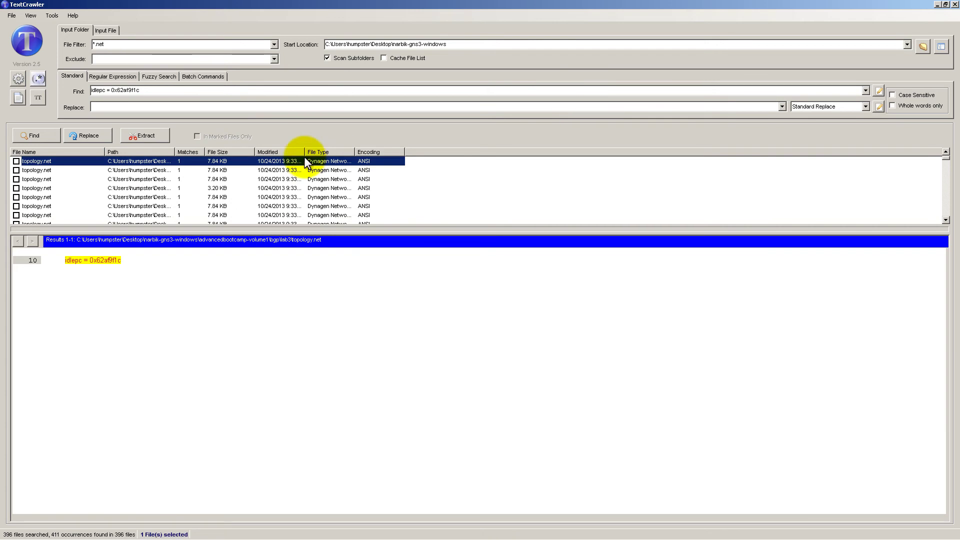
left_click(205, 106)
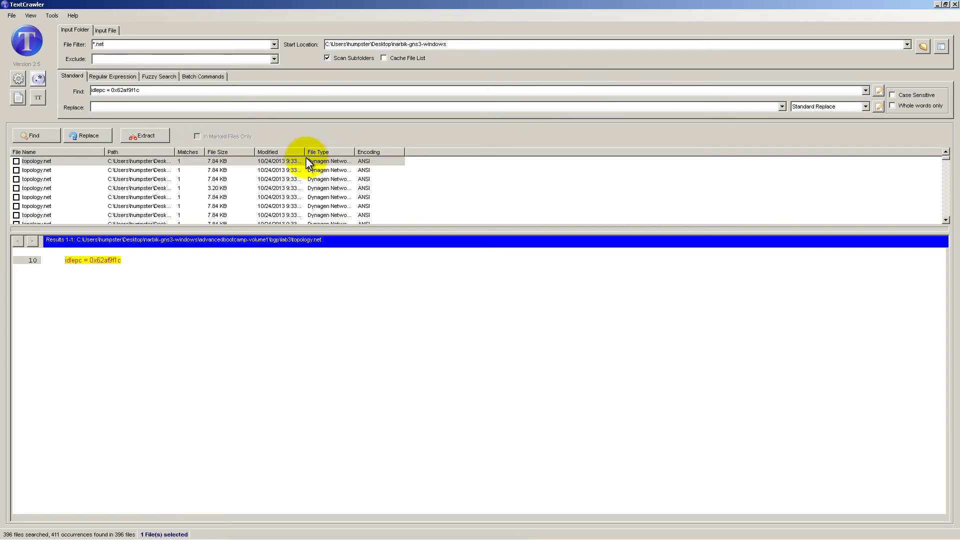
key("ctrl+v")
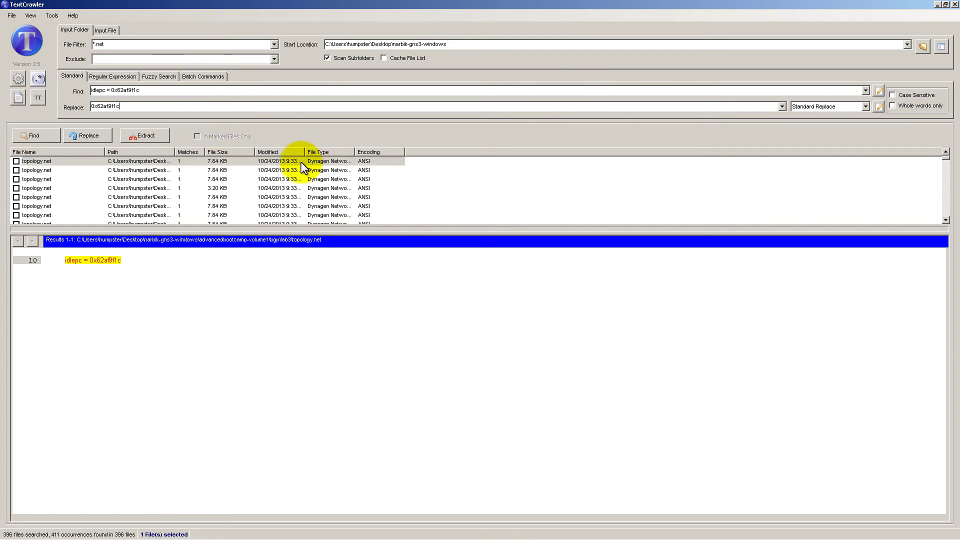
Change the replacement text to the full line "idlepc = 0x62af9f1c", matching the format of the search text
left_click(113, 91)
left_click_drag(111, 92, 96, 91)
left_click(103, 106)
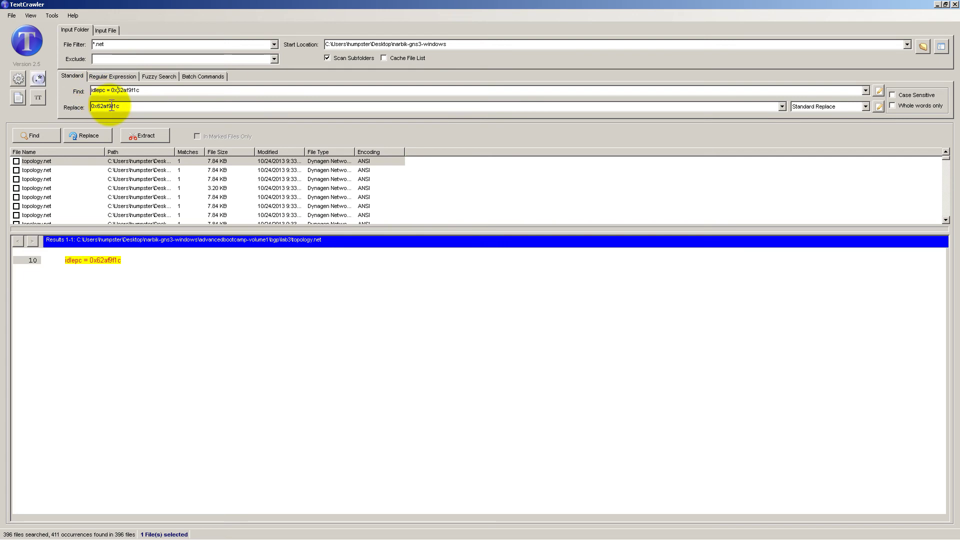
left_click_drag(93, 106, 125, 107)
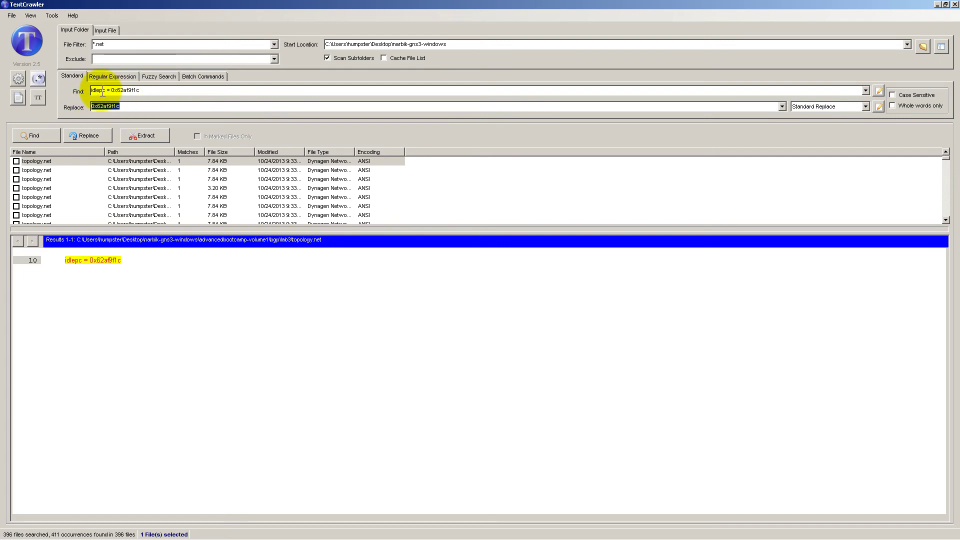
triple_click(113, 91)
left_click(113, 91)
left_click_drag(113, 93, 82, 93)
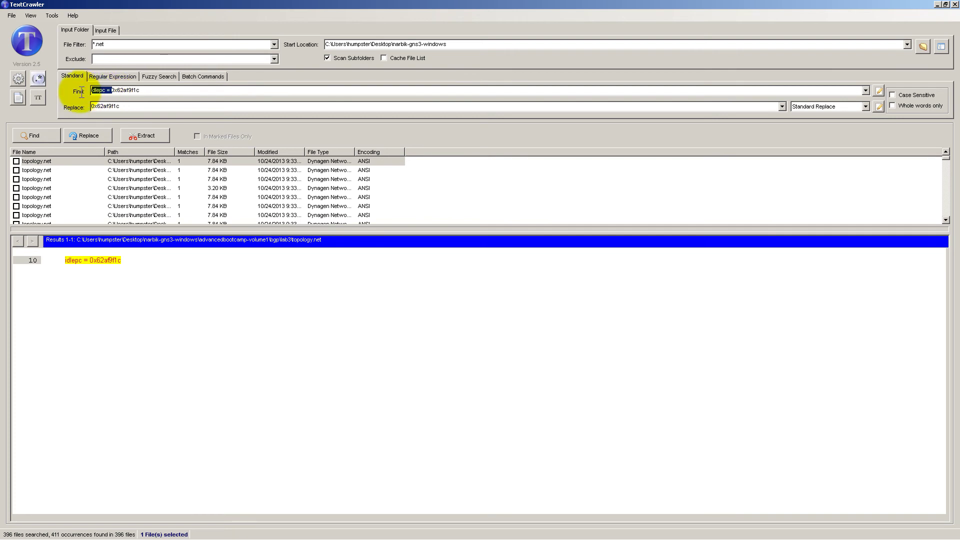
left_click(93, 107)
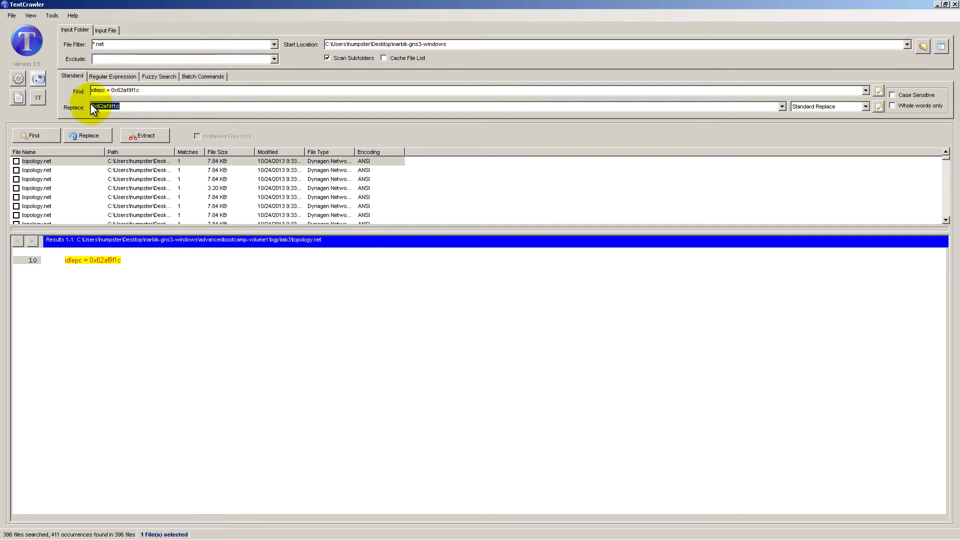
key("ctrl+v")
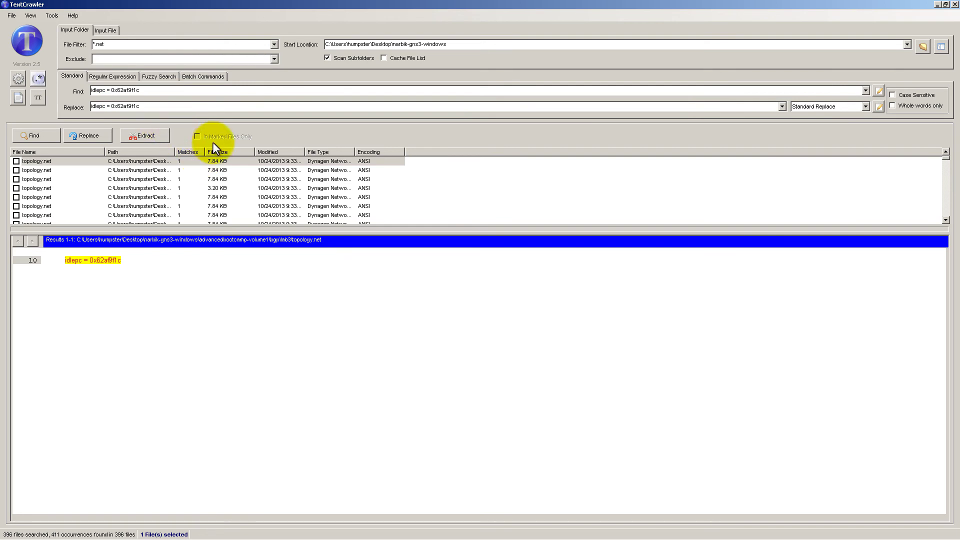
Replace all idlepc occurrences in the found .net files, confirm the operation and dismiss the completion message
left_click(98, 134)
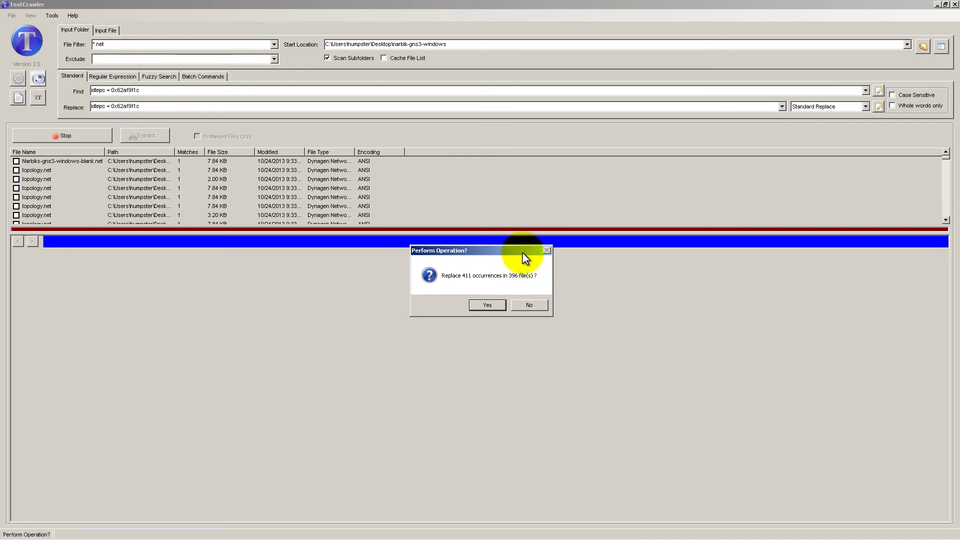
left_click_drag(510, 251, 463, 276)
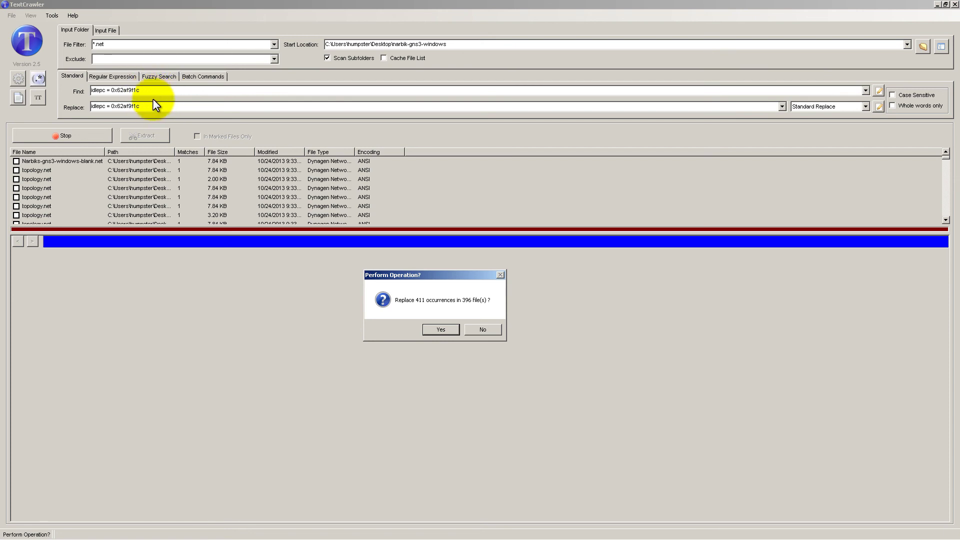
left_click(448, 329)
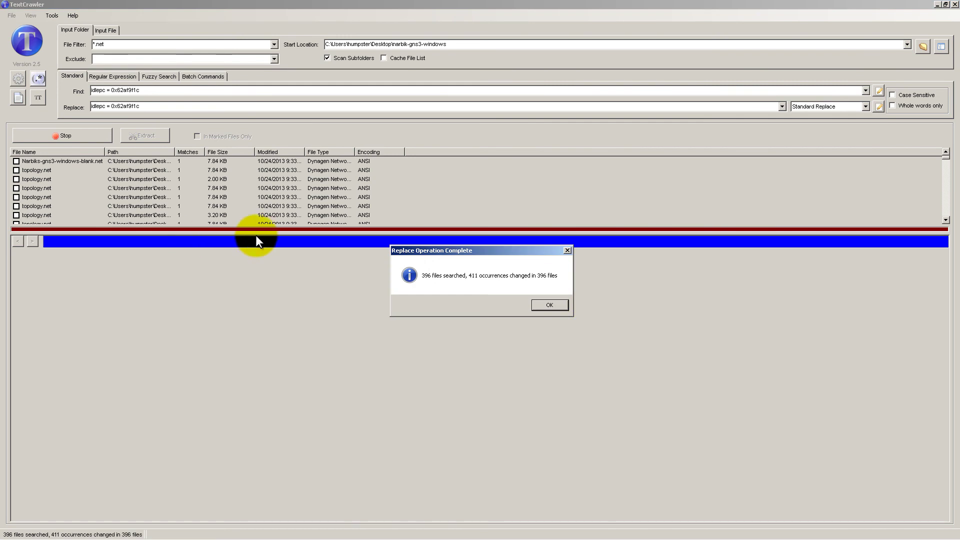
left_click(552, 306)
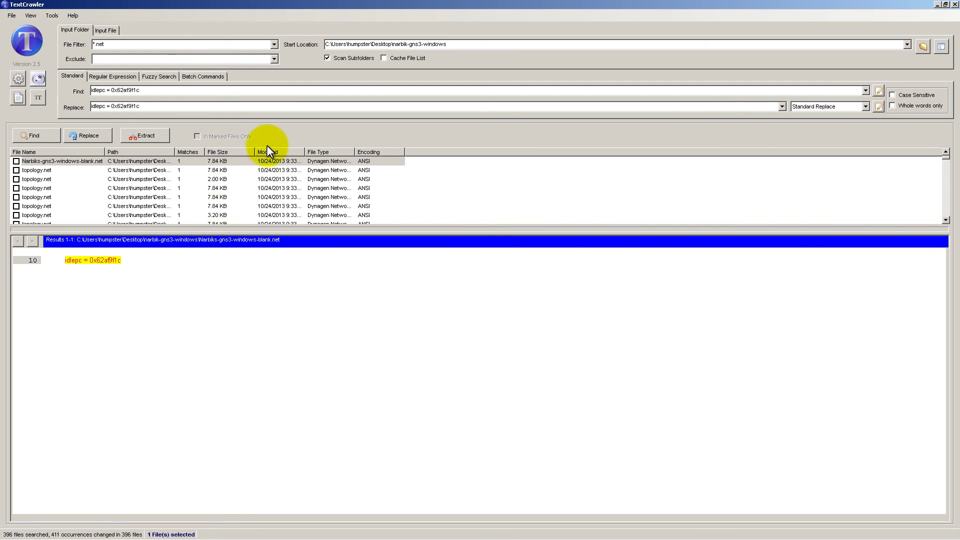
Clear the replacement text and search the .net files for "image"
left_click_drag(165, 92, 93, 91)
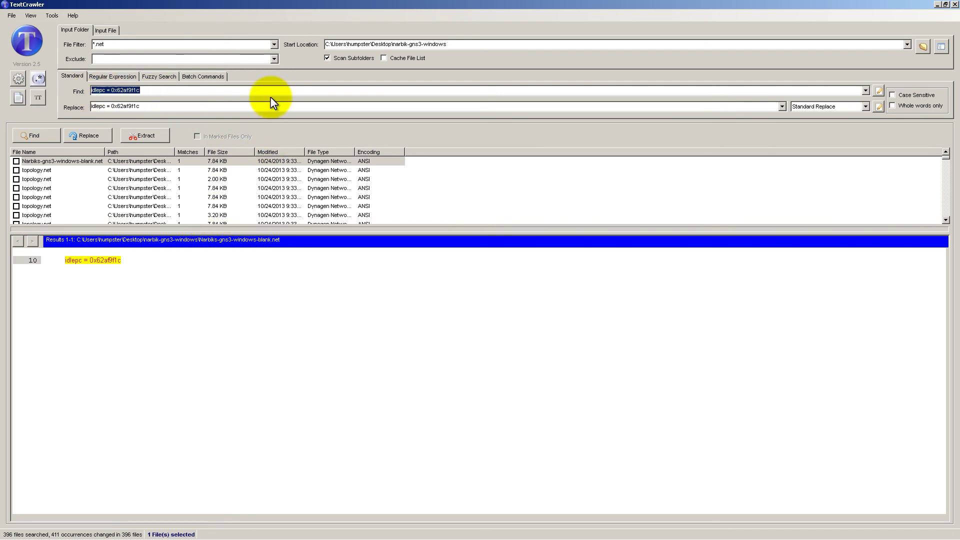
key("BackSpace")
type("image")
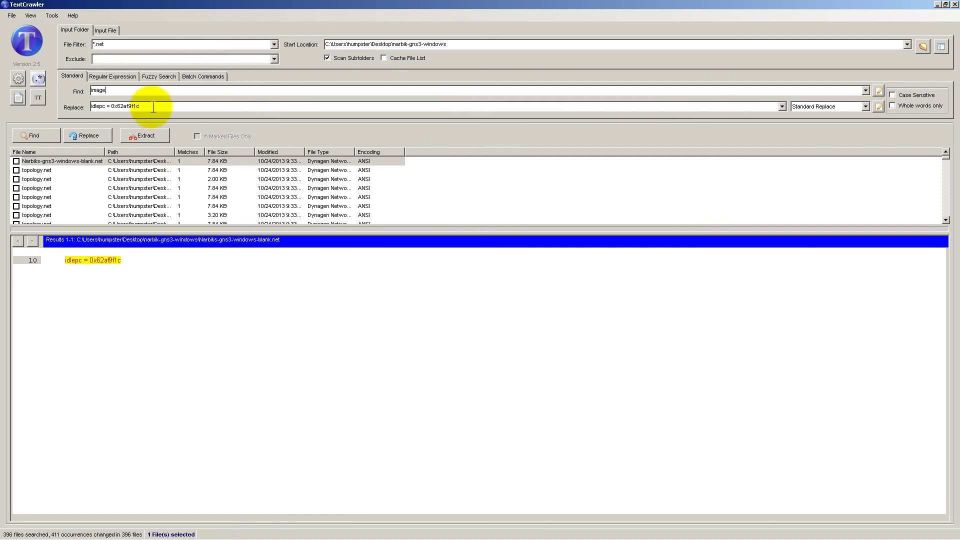
left_click_drag(152, 107, 83, 104)
key("BackSpace")
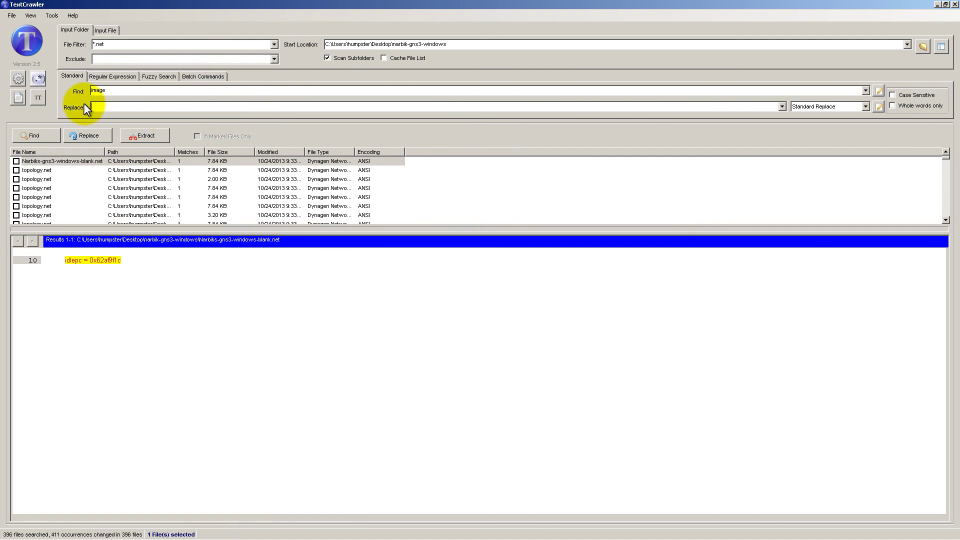
left_click(47, 137)
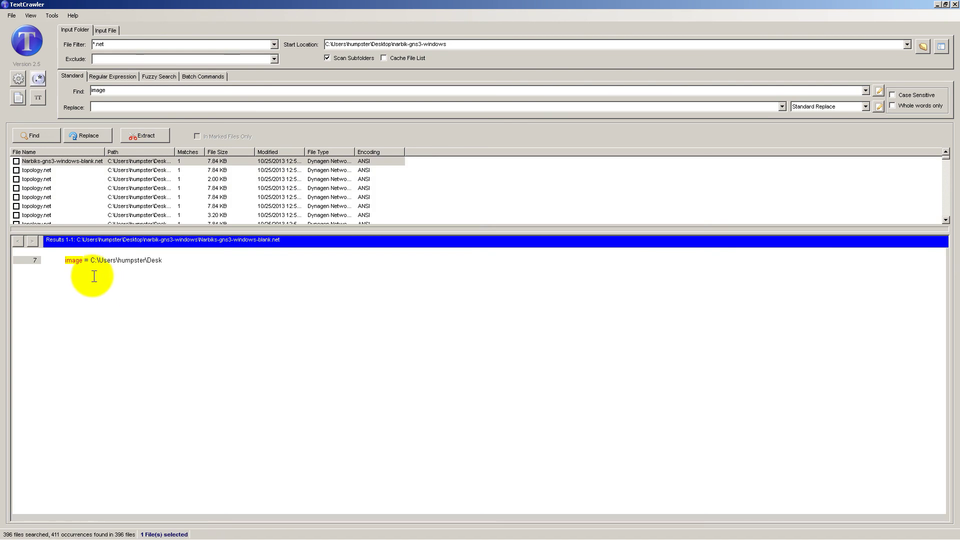
Copy the displayed image line ending in "\Desk" from the result and use it as the new search text
left_click(69, 260)
left_click_drag(69, 259, 159, 261)
key("ctrl+c")
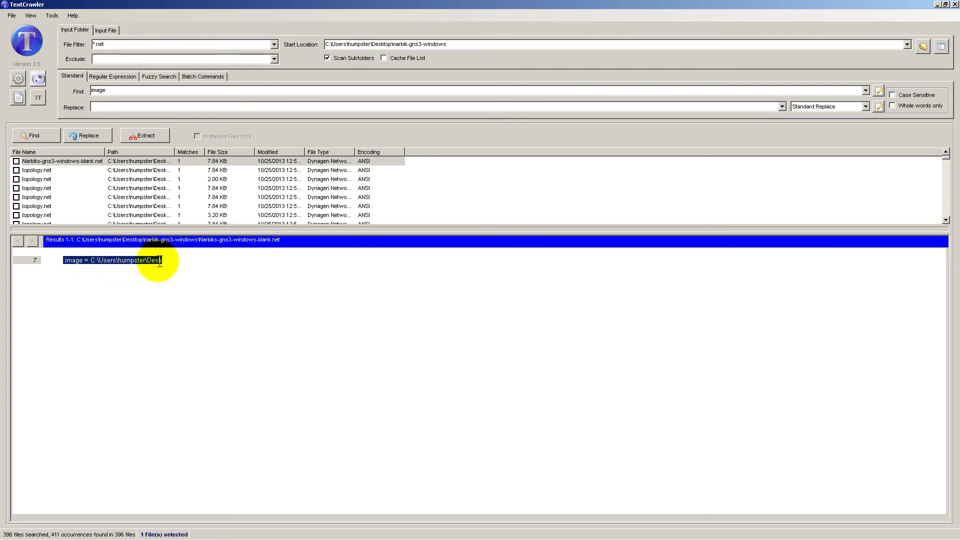
double_click(97, 91)
key("ctrl+v")
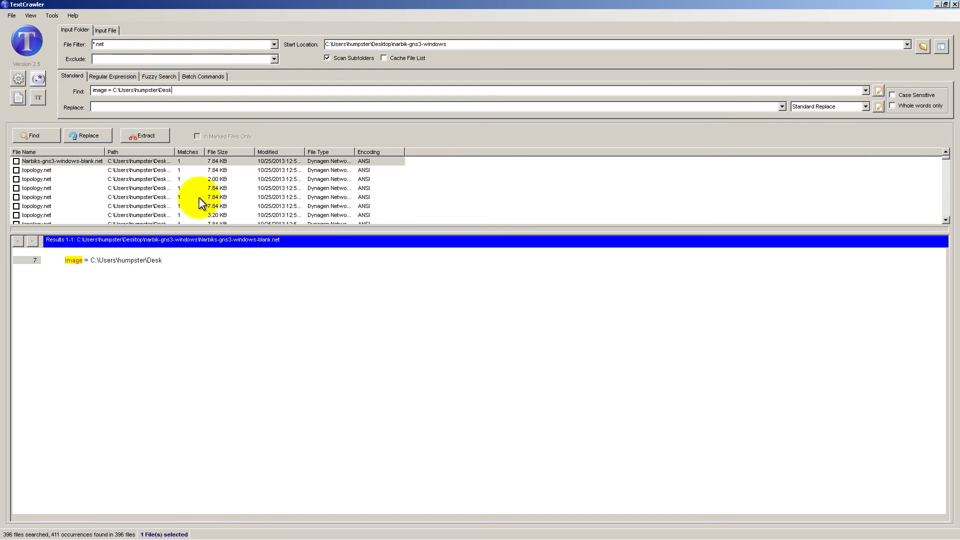
left_click(46, 139)
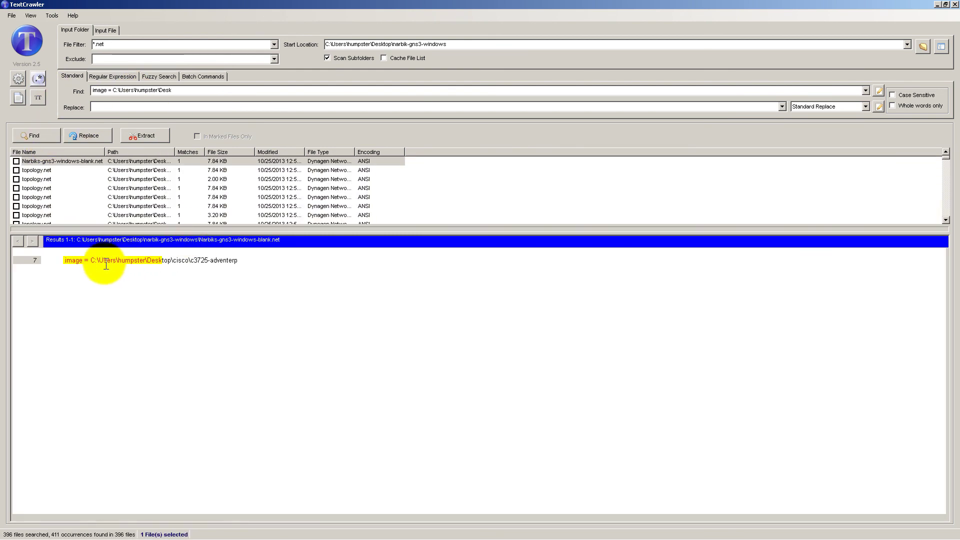
Extend the search to the longer image line ending in "\Desktop\cisco\c3725-adventerp" copied from the result
left_click_drag(62, 260, 238, 261)
key("ctrl+c")
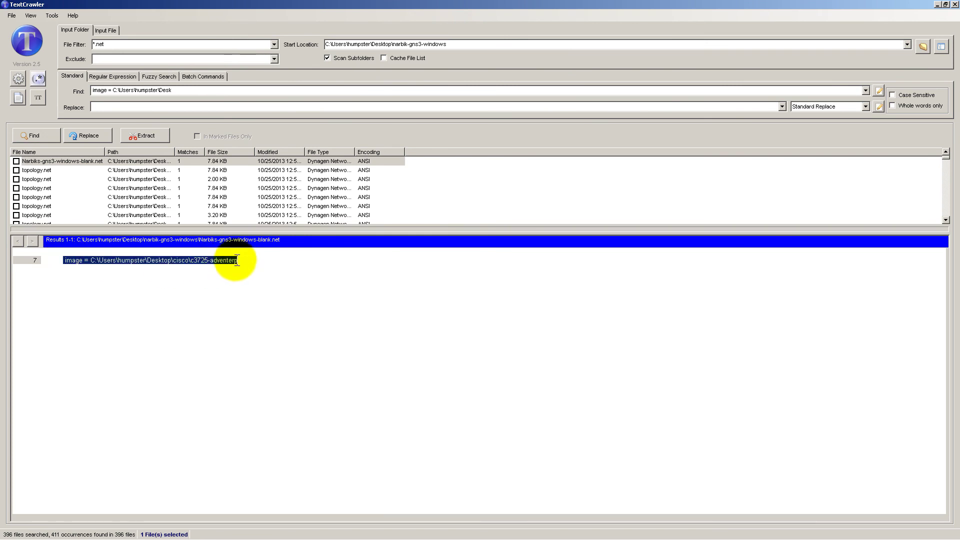
triple_click(181, 95)
key("ctrl+v")
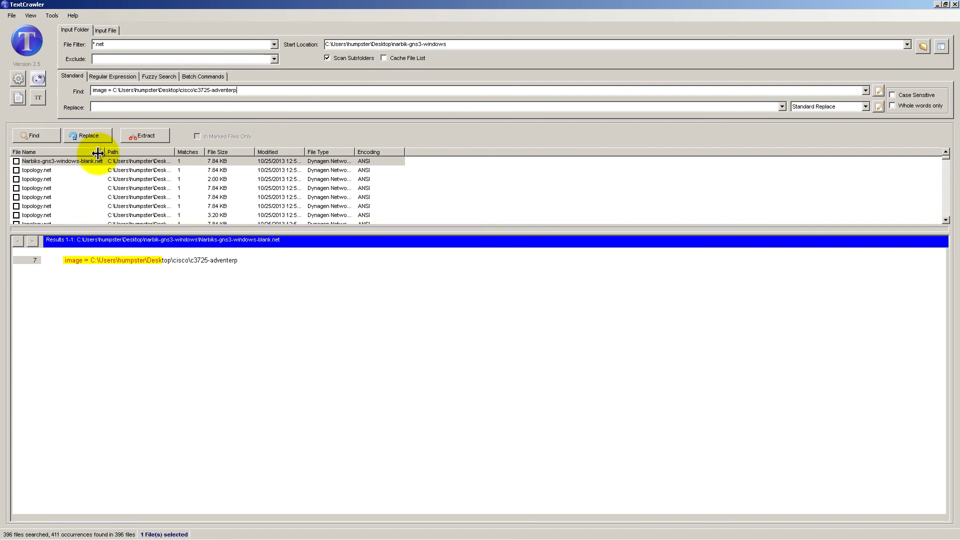
left_click(37, 142)
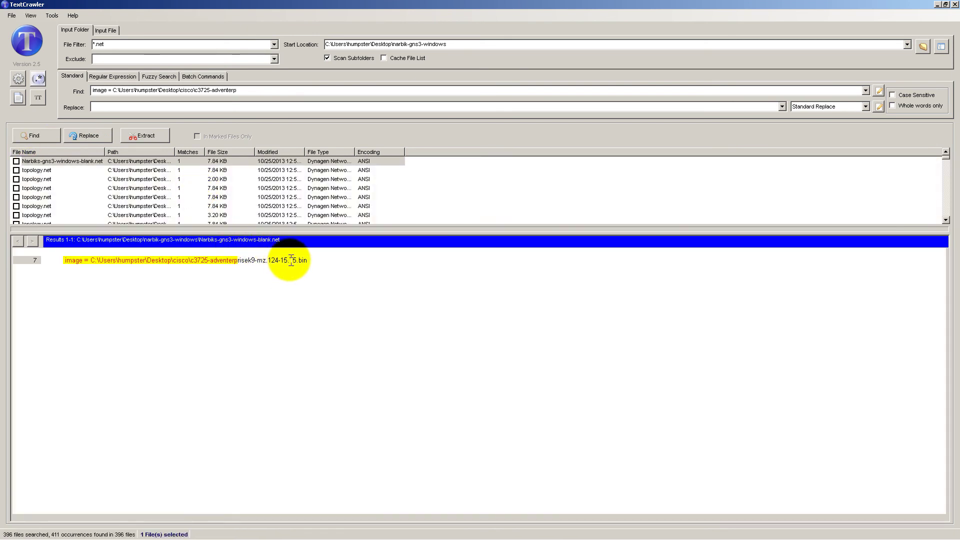
Search with the complete image line copied from the result, ending in "c3725-adventerprisek9-mz.124-15.T5.bin"
left_click_drag(306, 261, 69, 264)
key("ctrl+c")
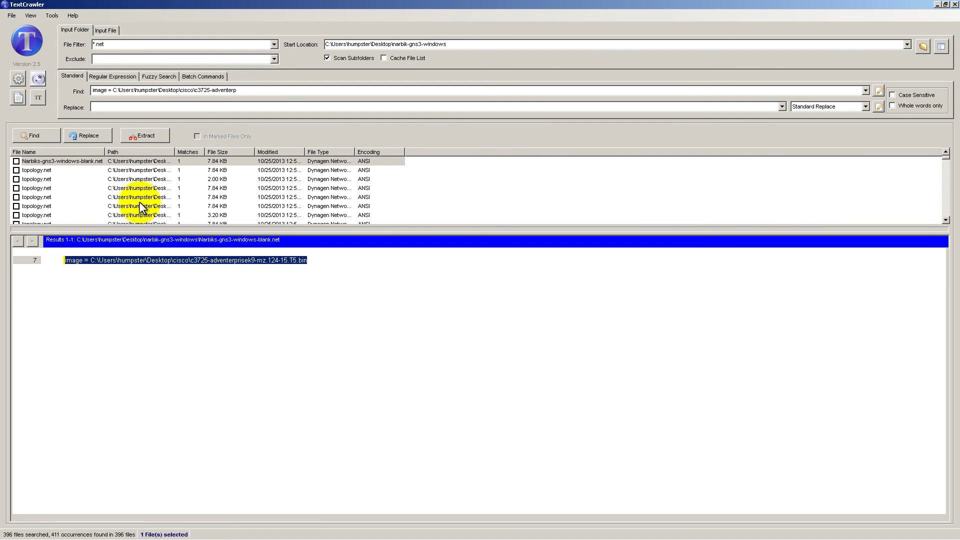
left_click_drag(239, 91, 54, 99)
key("ctrl+v")
left_click(34, 135)
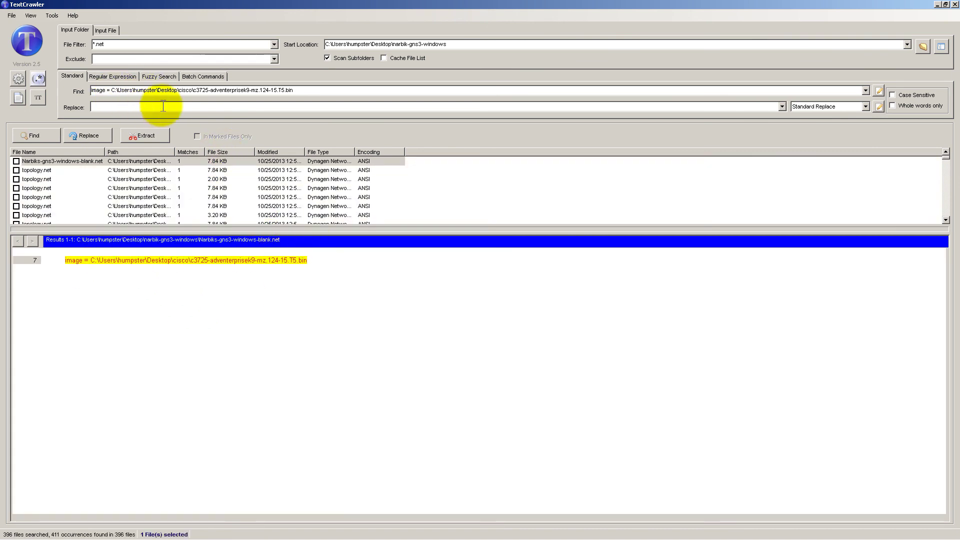
Open GNS3, go to the IOS images and hypervisors settings, and copy the image file path of the 127.0.0.1 c3725 image
left_click(15, 533)
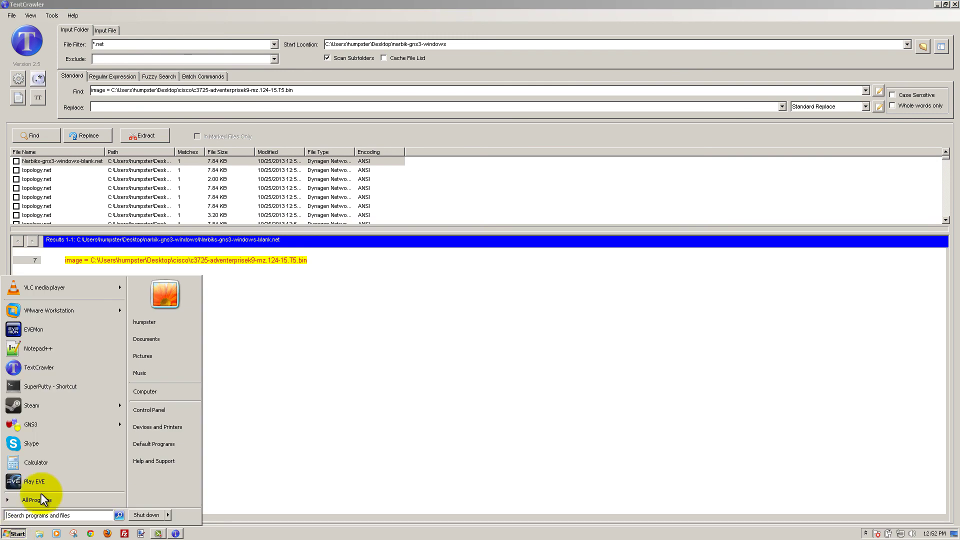
left_click(45, 426)
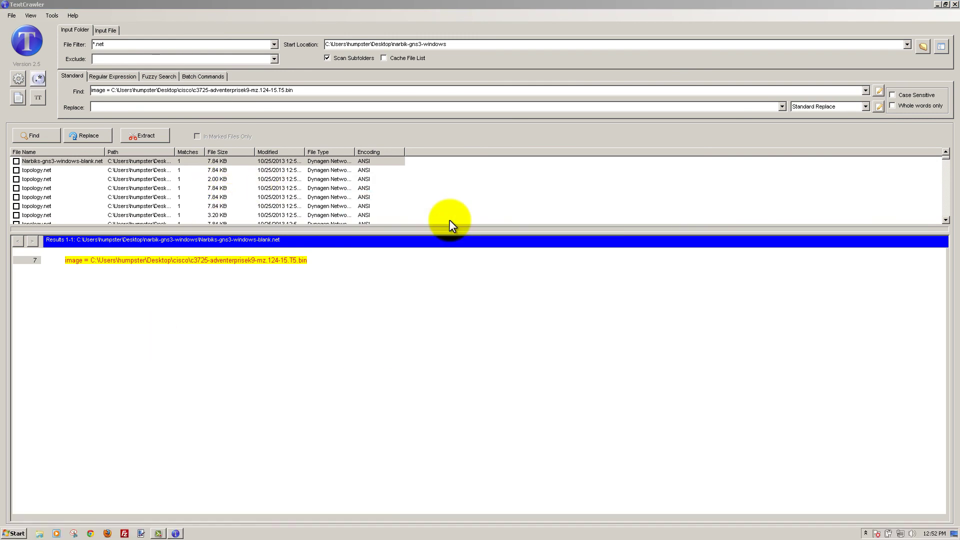
left_click(449, 403)
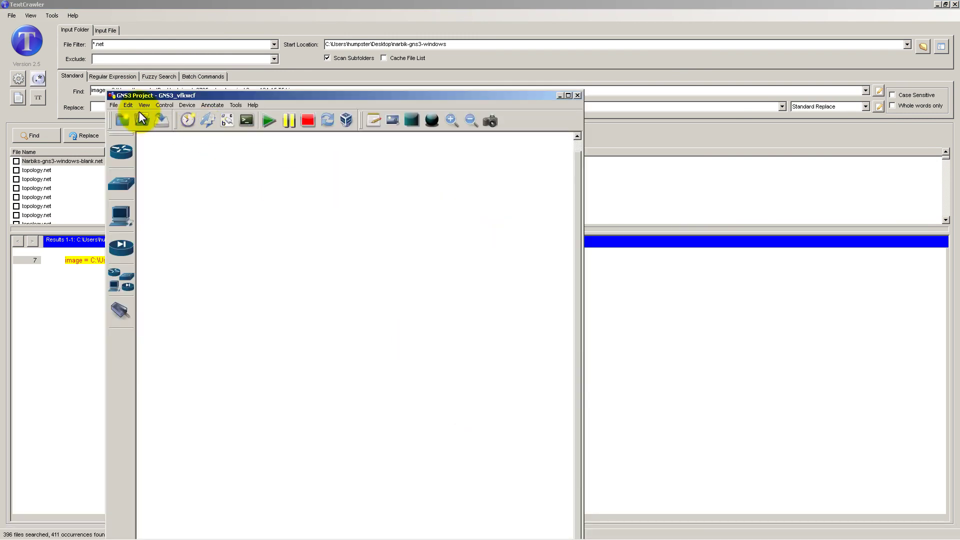
left_click(130, 106)
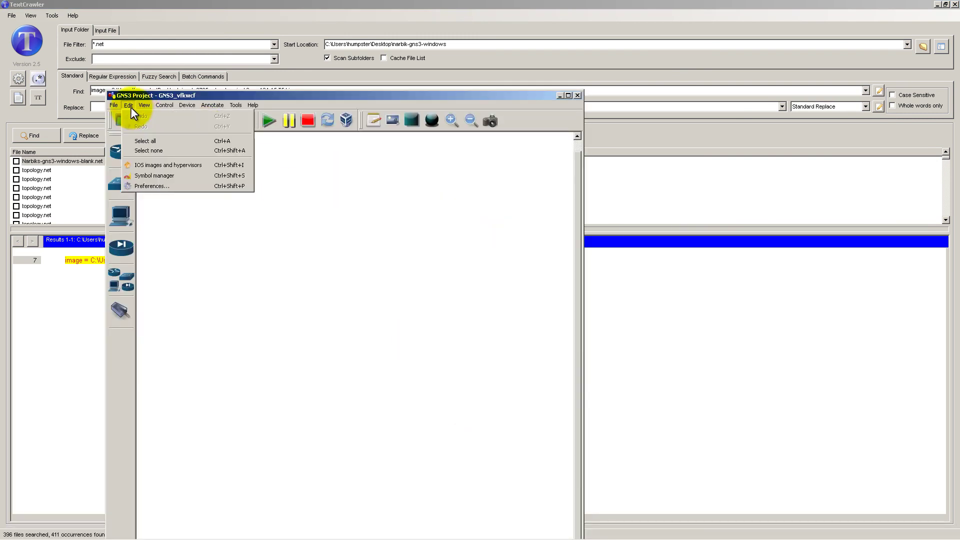
left_click(169, 165)
left_click(356, 182)
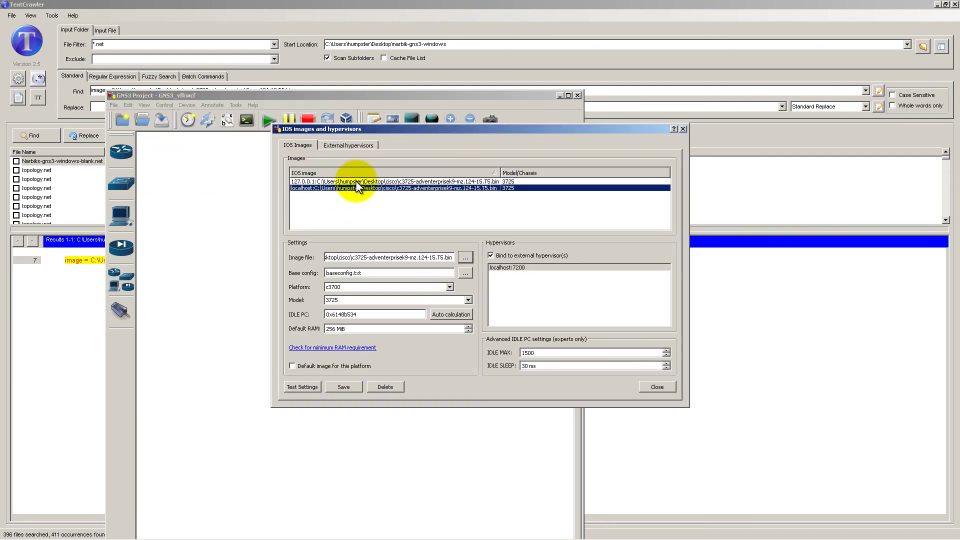
left_click(339, 257)
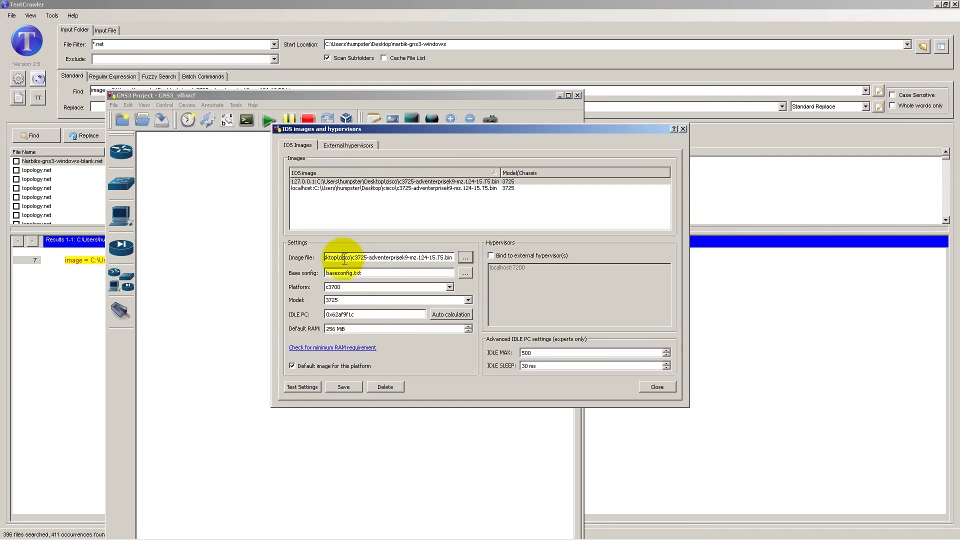
triple_click(334, 260)
key("ctrl+c")
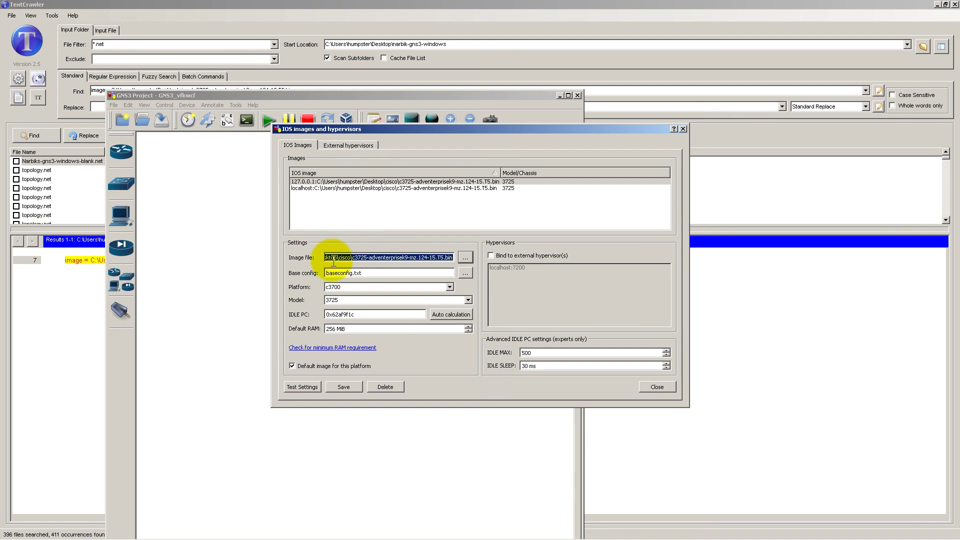
Close GNS3 and its image settings, and paste the copied image file path as the replacement text in TextCrawler
left_click(657, 386)
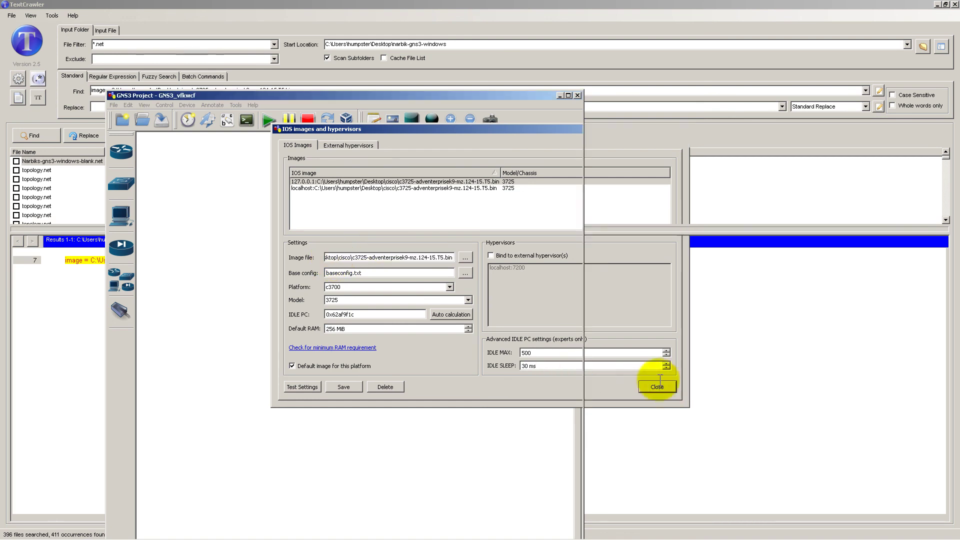
left_click(577, 95)
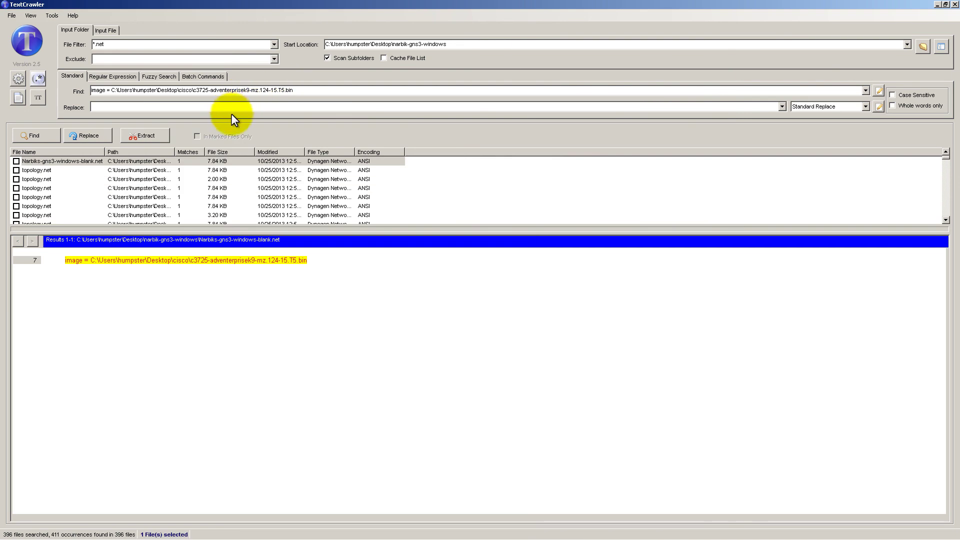
key("ctrl+v")
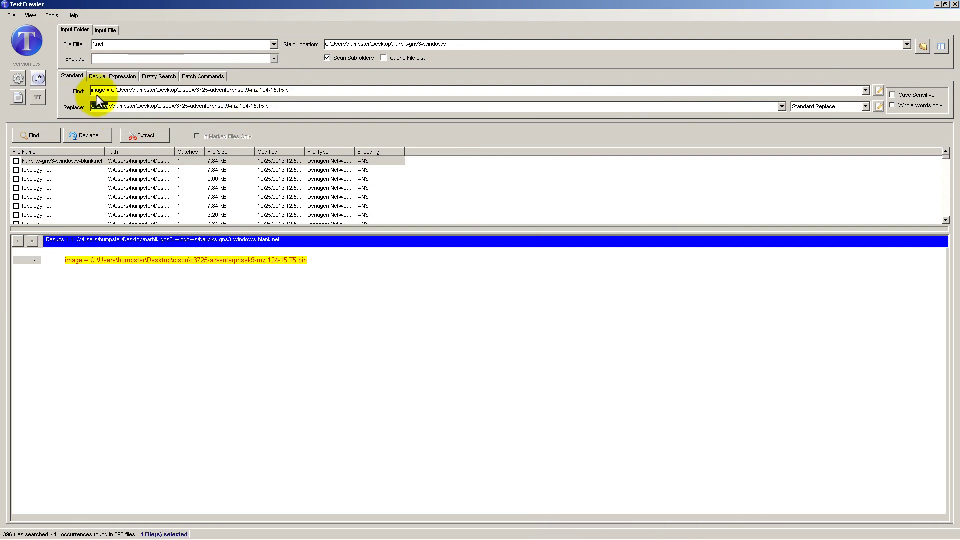
Copy the "image = " prefix from the search text and insert it before the path in the replacement text
left_click(114, 92)
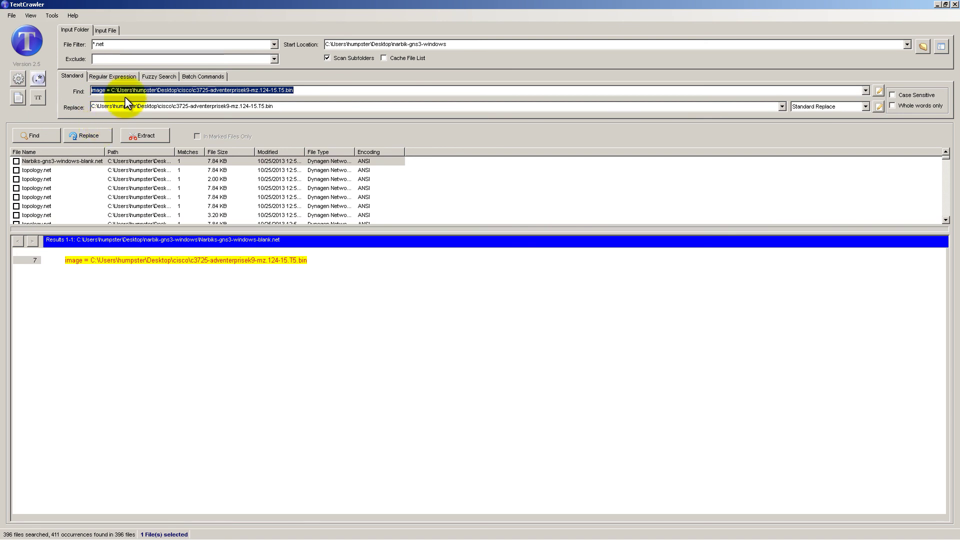
left_click(115, 106)
left_click(113, 91)
left_click(113, 92)
left_click_drag(113, 91, 79, 90)
key("ctrl+c")
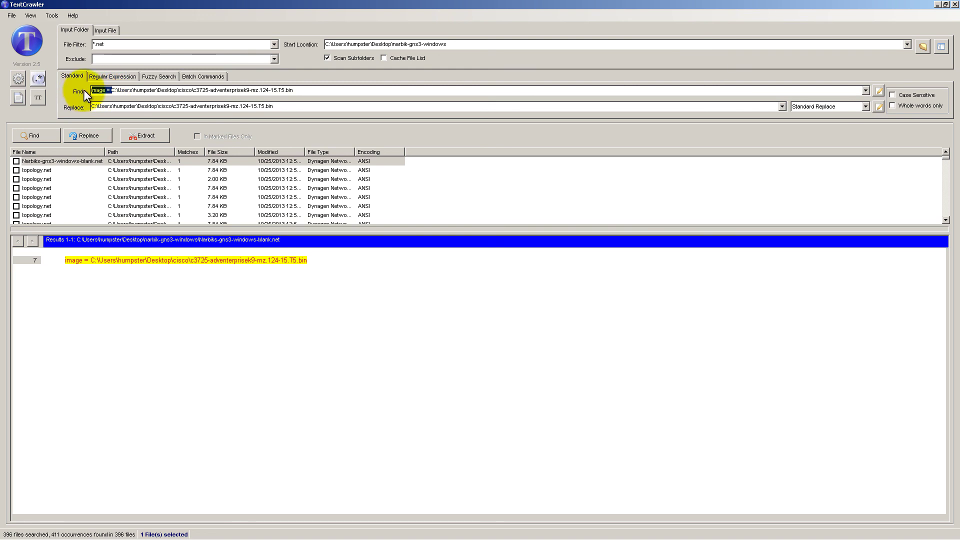
left_click(176, 107)
key("End")
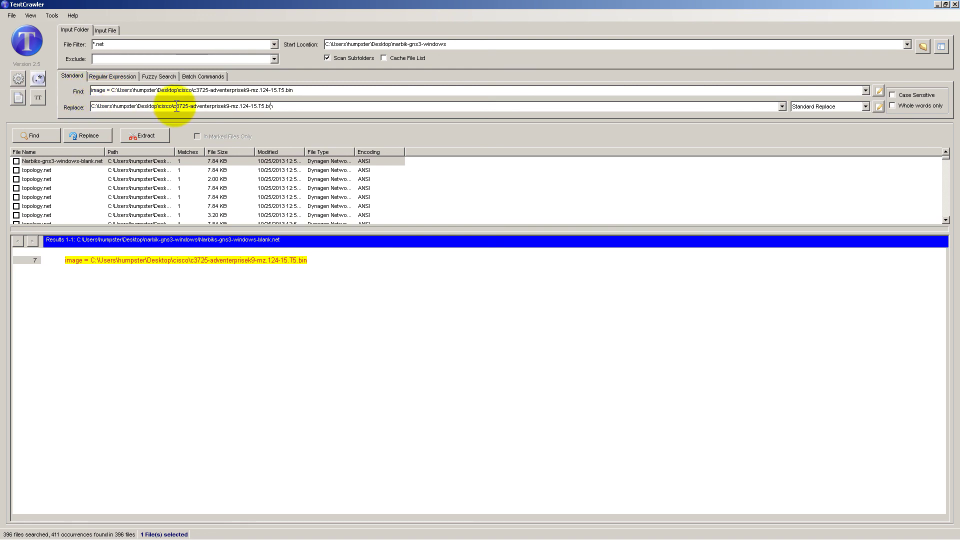
key("Left")
key("Left")
key("Left")
key("Left")
key("Left")
key("Left")
key("Left")
key("Left")
key("Left")
key("Left")
key("Left")
key("Left")
key("Left")
key("Left")
key("Left")
key("Left")
key("Left")
key("Left")
key("Left")
key("Left")
key("ctrl+v")
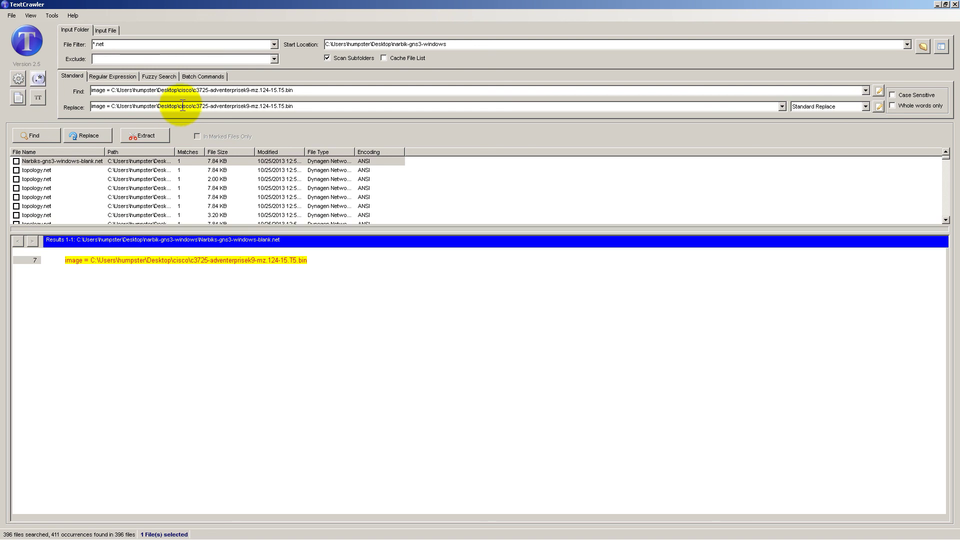
Replace the image line in all the found .net files, confirm the operation and dismiss the completion message
left_click(87, 137)
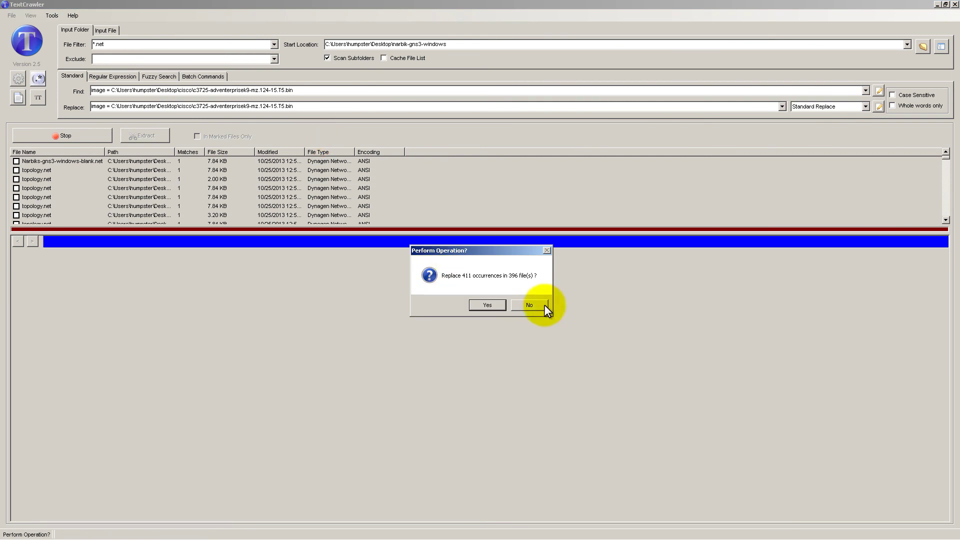
left_click(496, 304)
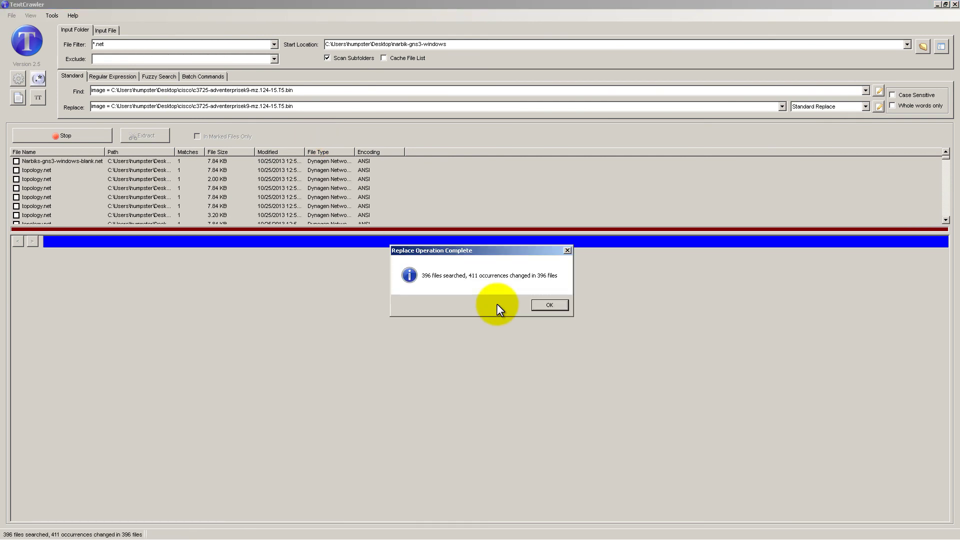
left_click(534, 307)
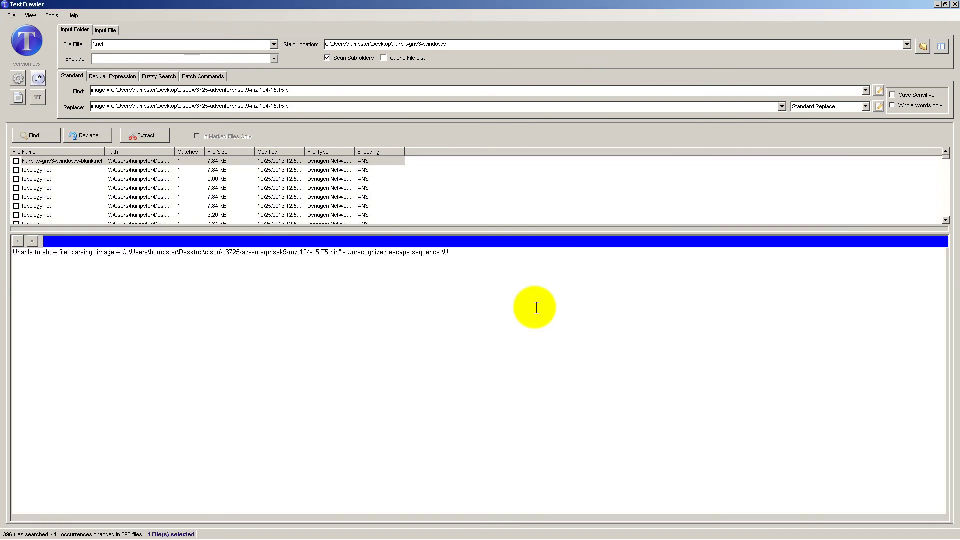